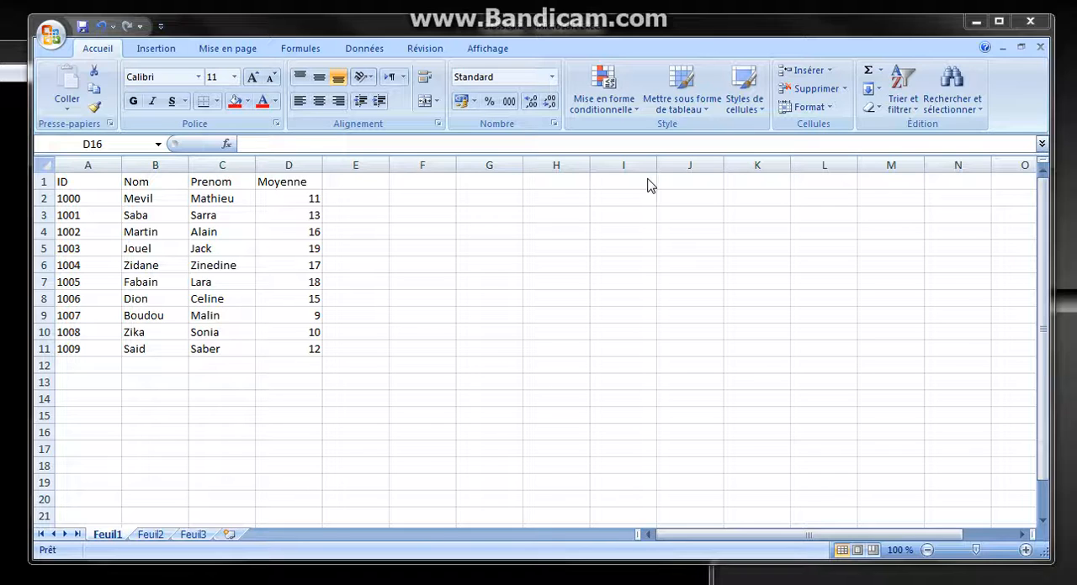
Review the commands offered in each ribbon category, from Accueil through Affichage, and return to Accueil
{"action": "left_click", "coordinate": [98, 57]}
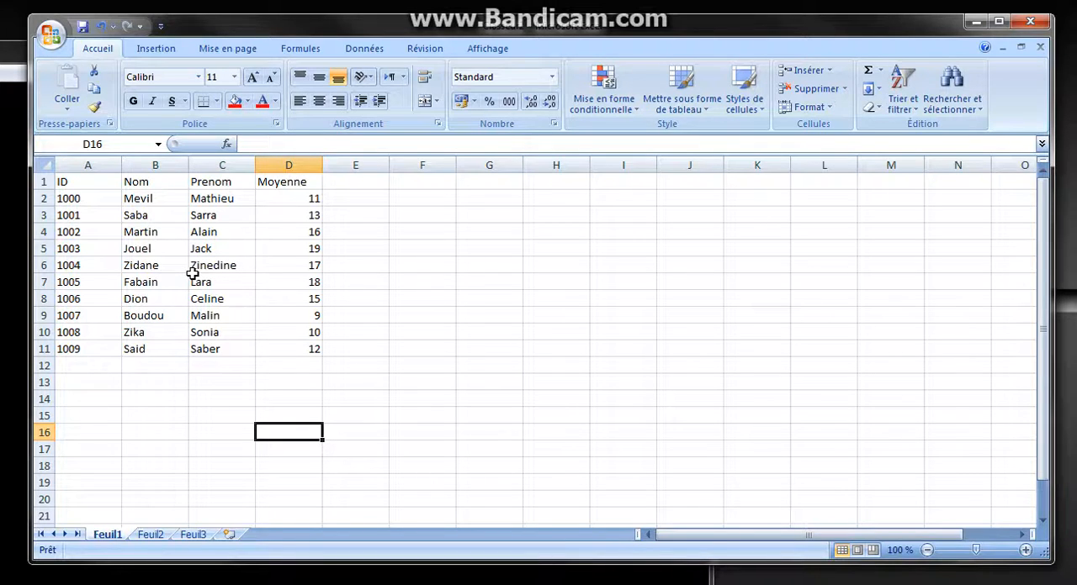
{"action": "left_click", "coordinate": [156, 50]}
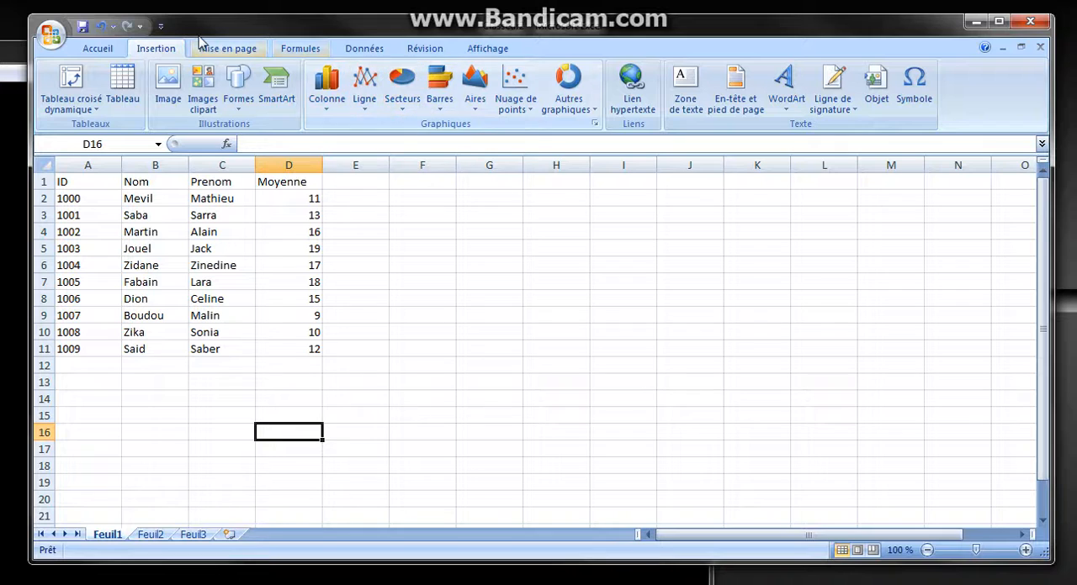
{"action": "left_click", "coordinate": [222, 49]}
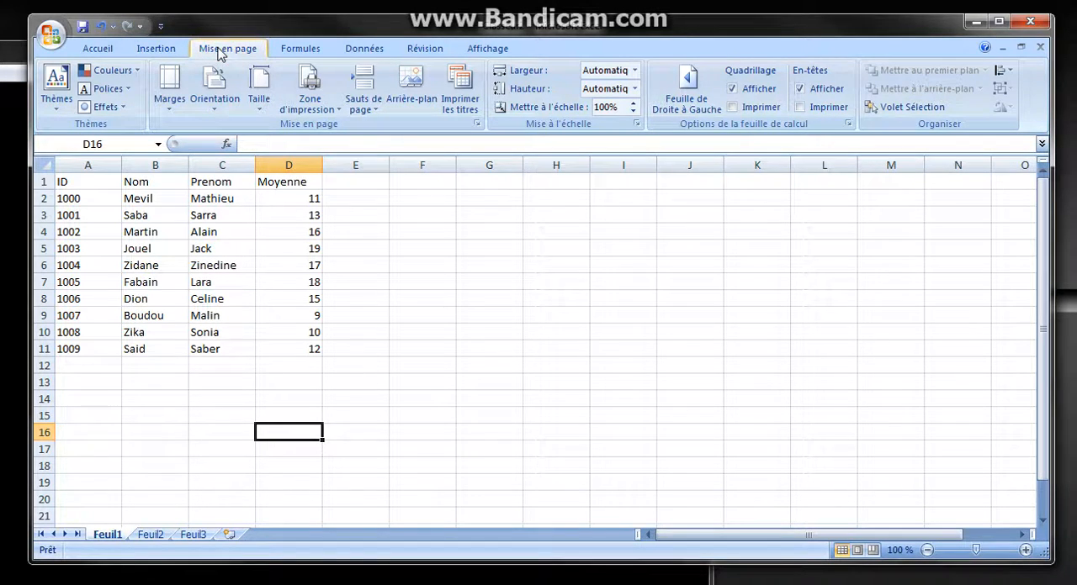
{"action": "left_click", "coordinate": [305, 50]}
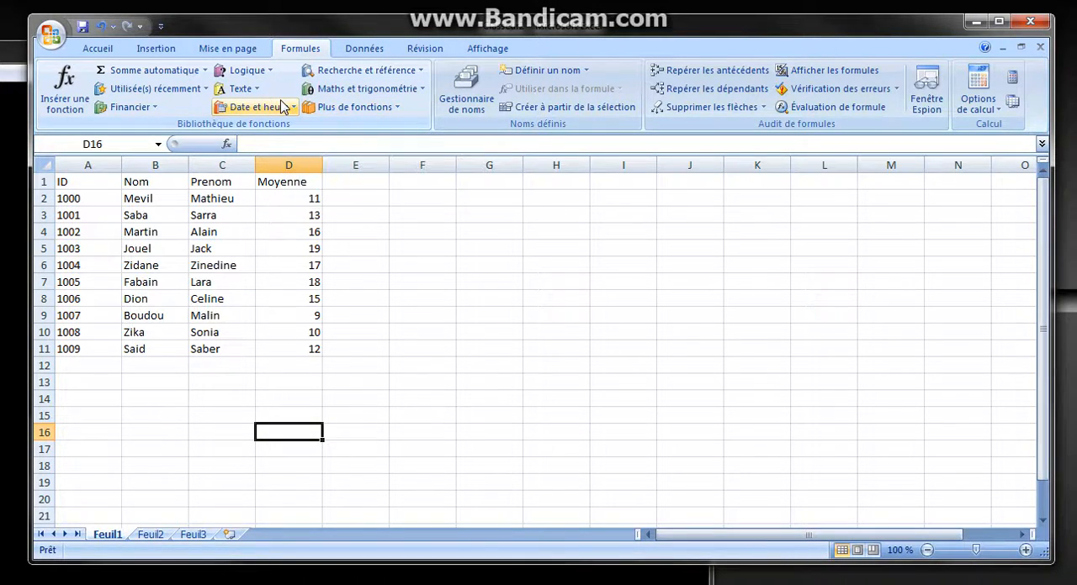
{"action": "left_click", "coordinate": [377, 50]}
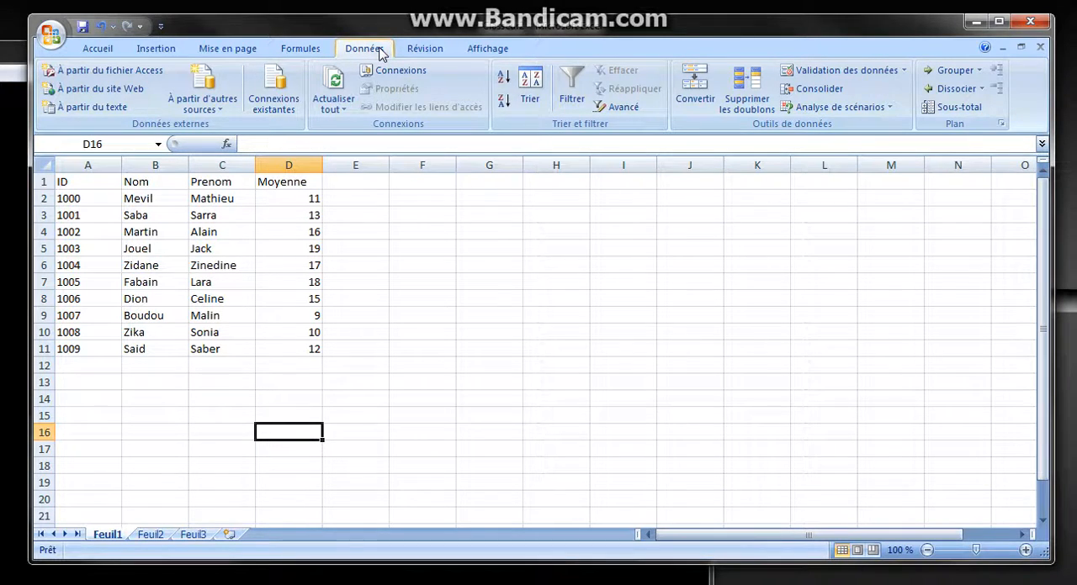
{"action": "left_click", "coordinate": [423, 51]}
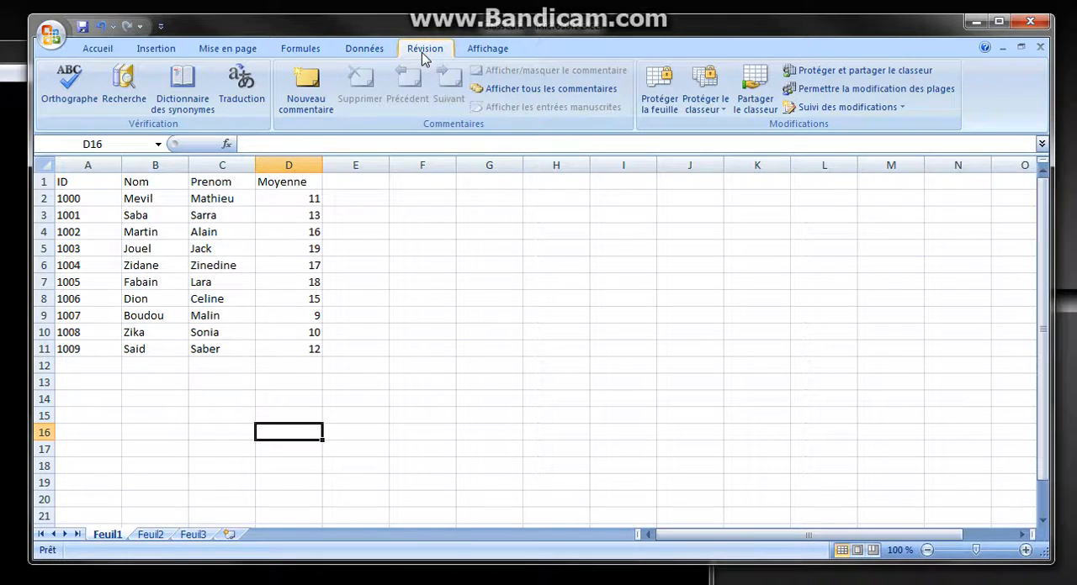
{"action": "left_click", "coordinate": [469, 58]}
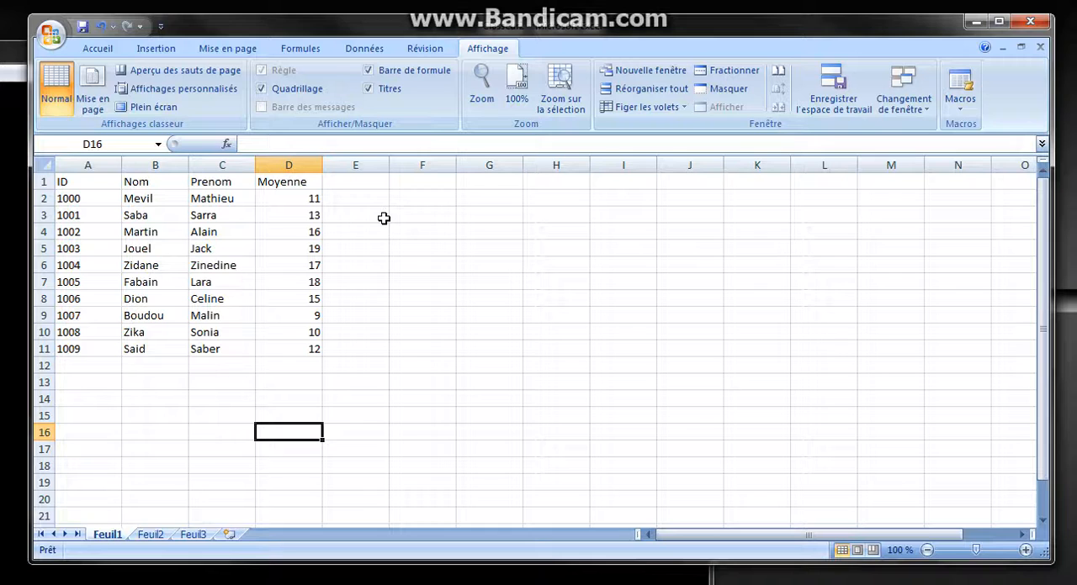
{"action": "left_click", "coordinate": [93, 48]}
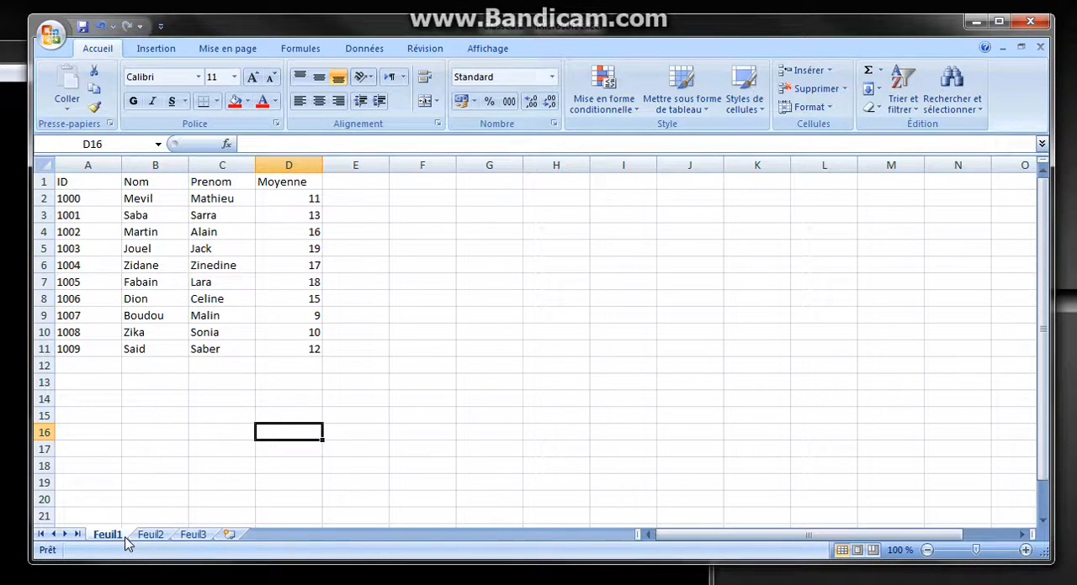
Rename the Feuil1 sheet as Eleve
{"action": "left_click_drag", "start_coordinate": [344, 182], "coordinate": [360, 348]}
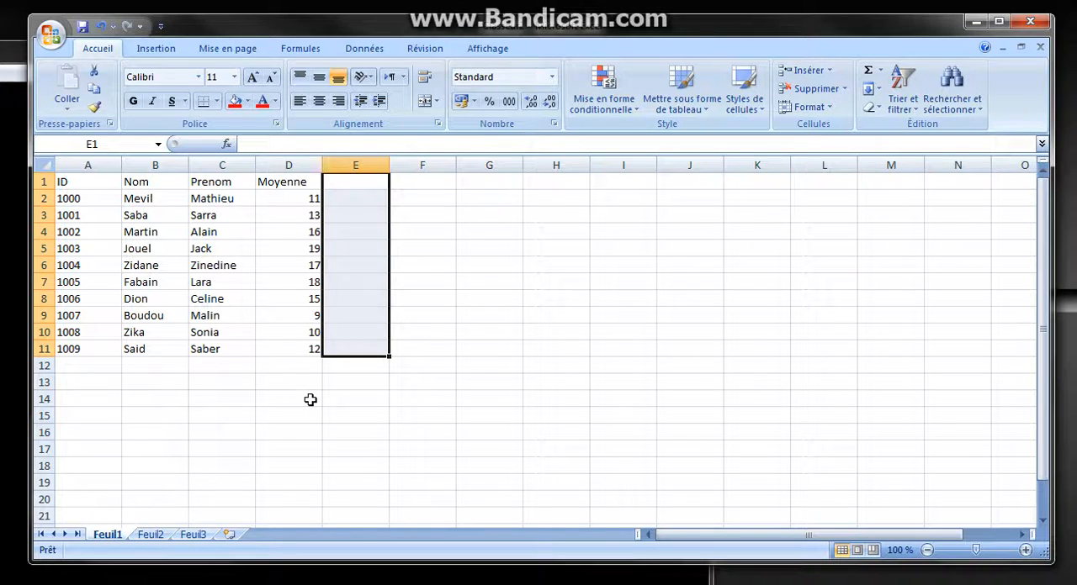
{"action": "left_click", "coordinate": [150, 536]}
{"action": "left_click", "coordinate": [108, 536]}
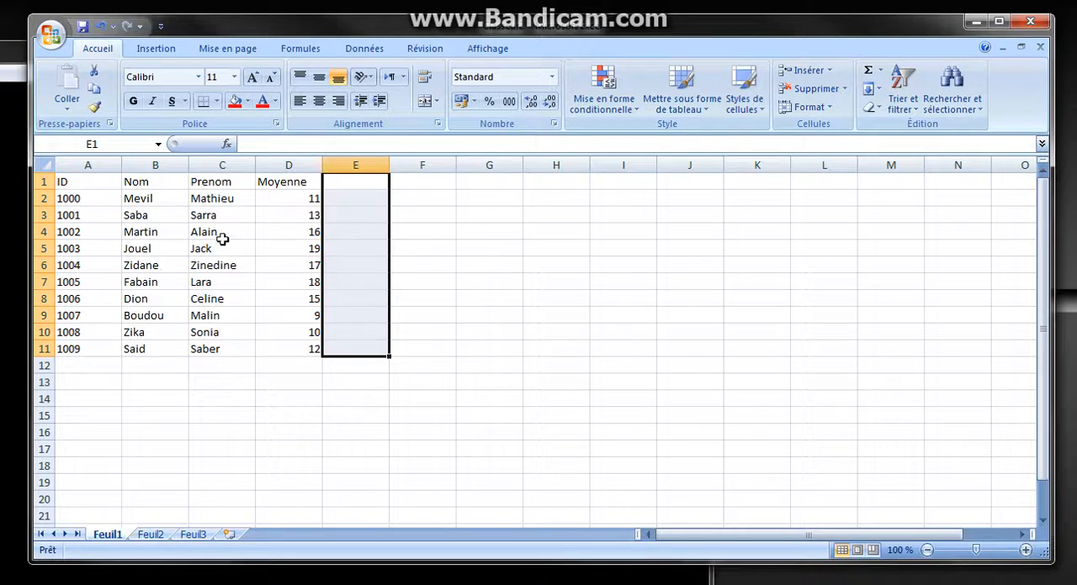
{"action": "double_click", "coordinate": [109, 535]}
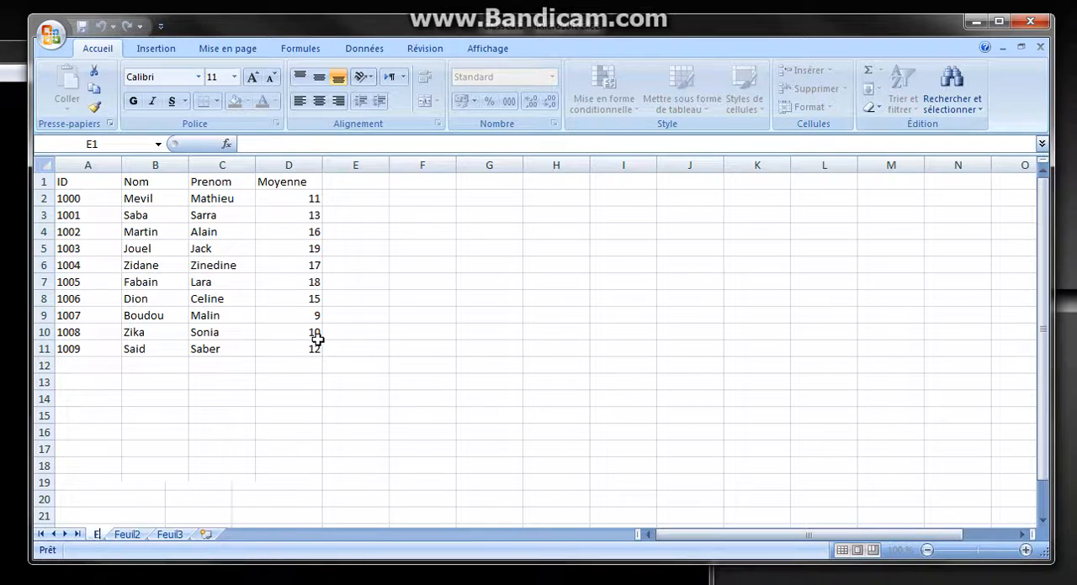
{"action": "type", "text": "Eleve"}
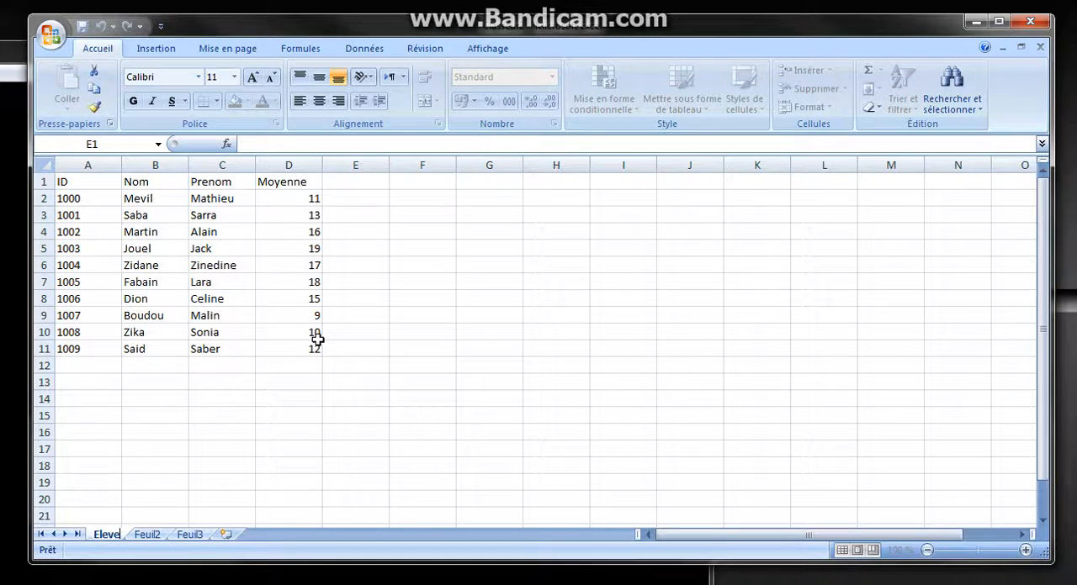
Rename the Feuil2 sheet as Classement
{"action": "left_click", "coordinate": [149, 535]}
{"action": "double_click", "coordinate": [147, 535]}
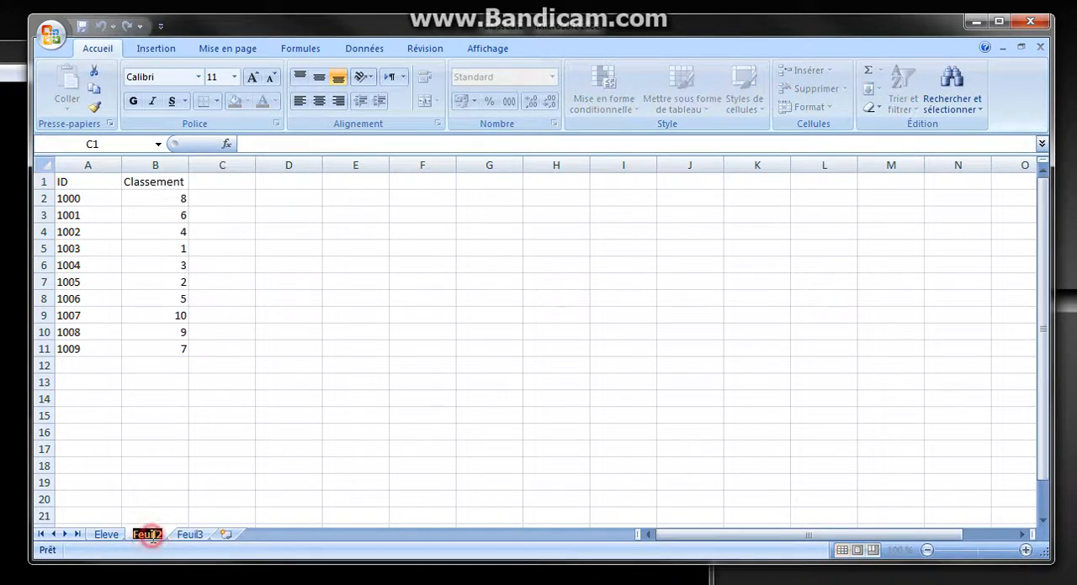
{"action": "type", "text": "C"}
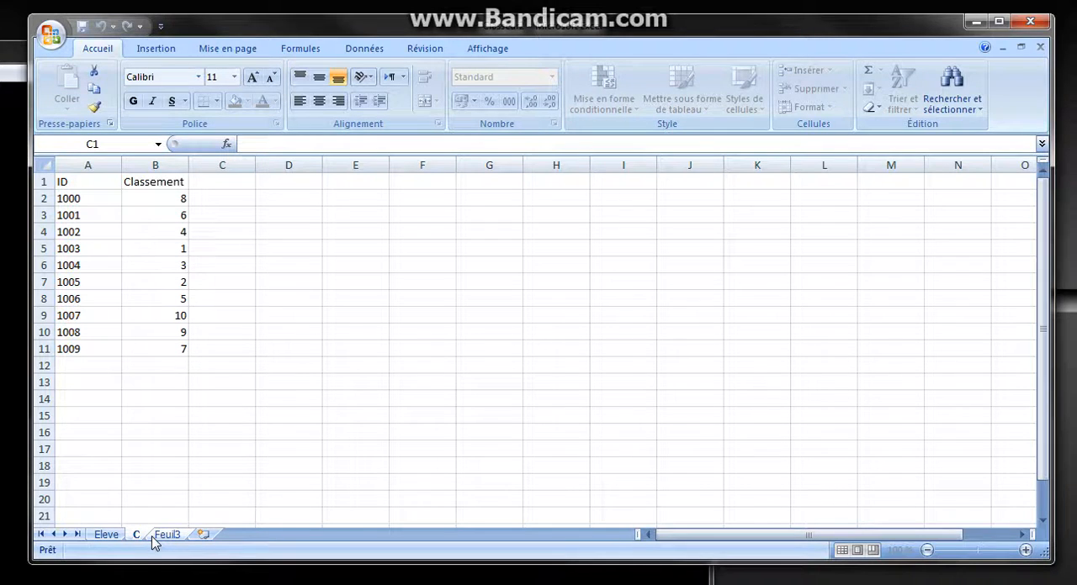
{"action": "type", "text": "lassemen"}
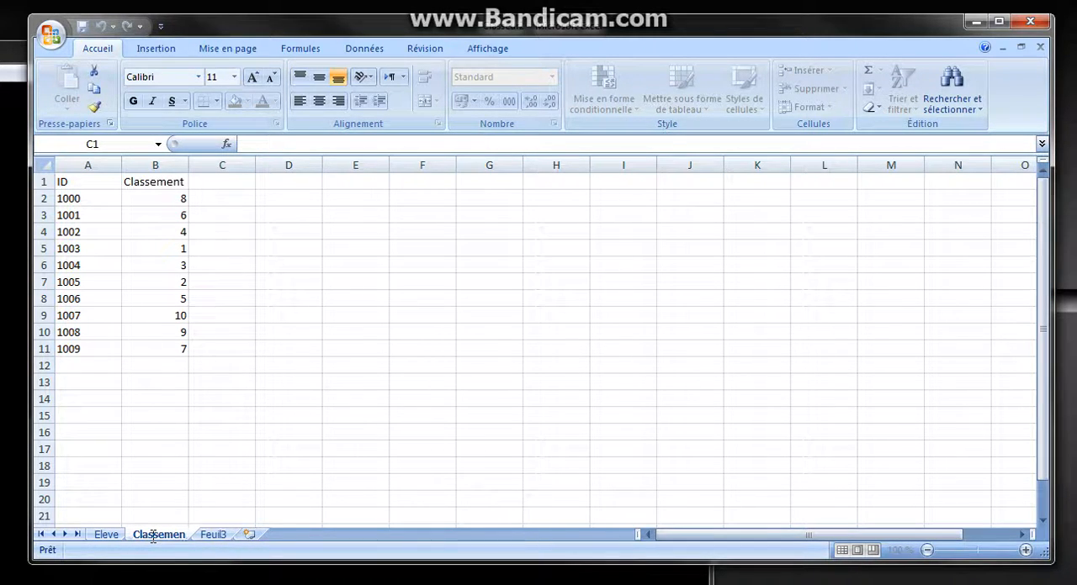
{"action": "key", "text": "BackSpace"}
{"action": "type", "text": "nt"}
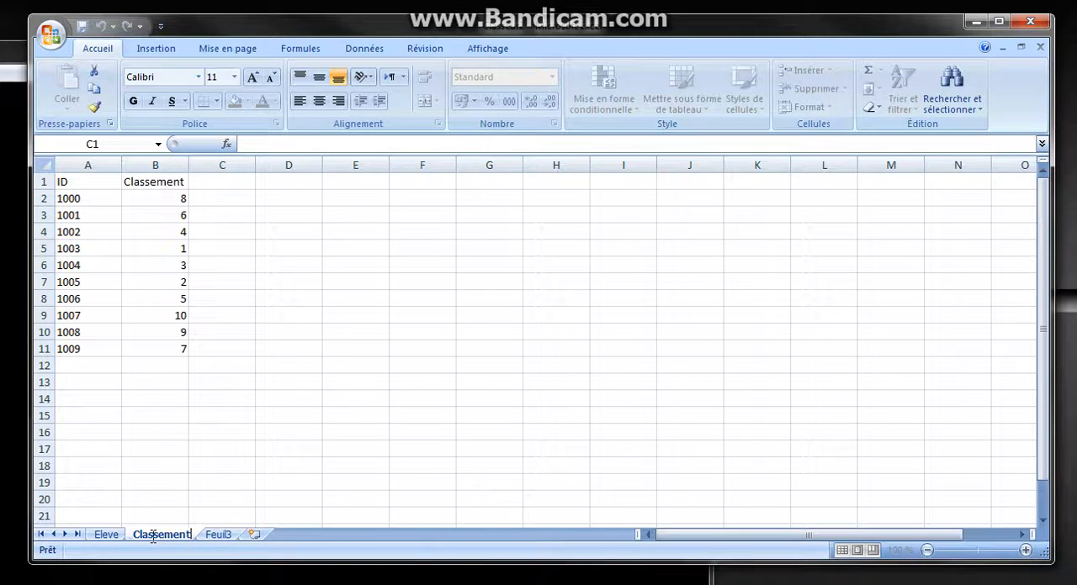
Examine the ID and Classement columns on the Classement sheet against the student list and empty column E on the Eleve sheet
{"action": "left_click", "coordinate": [104, 536]}
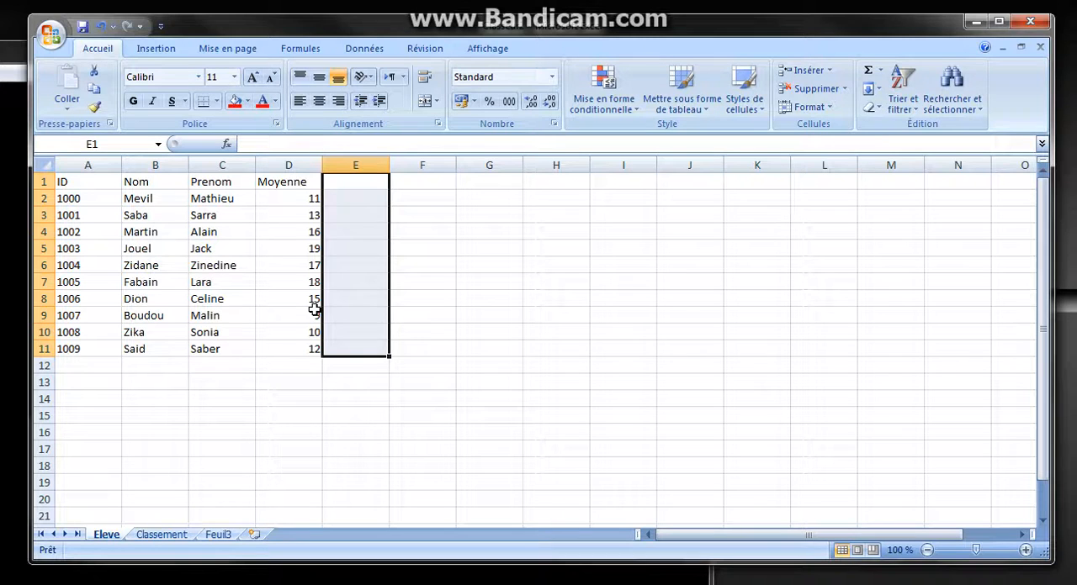
{"action": "left_click", "coordinate": [175, 535]}
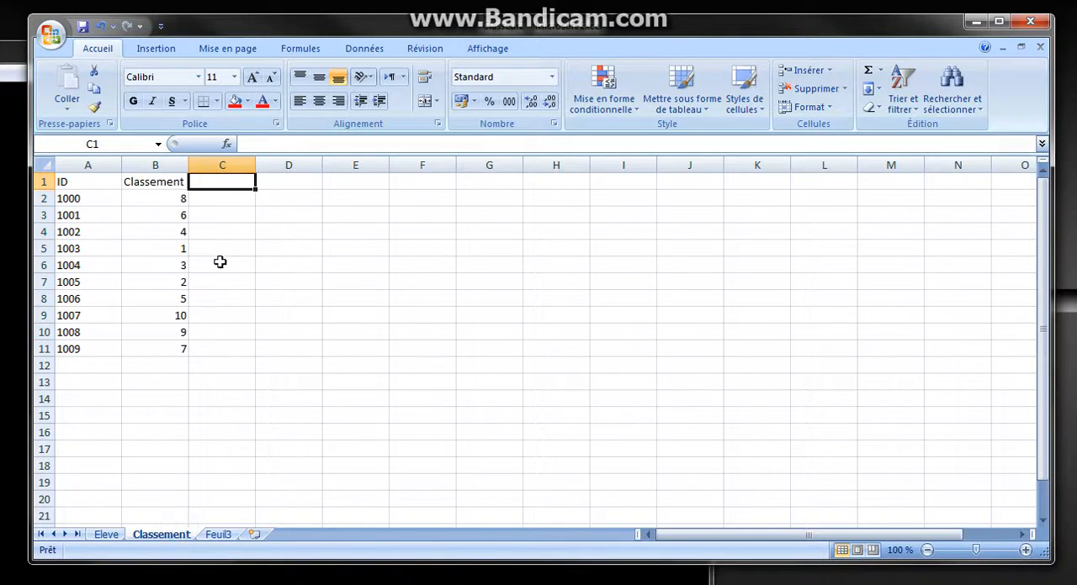
{"action": "left_click_drag", "start_coordinate": [93, 182], "coordinate": [111, 353]}
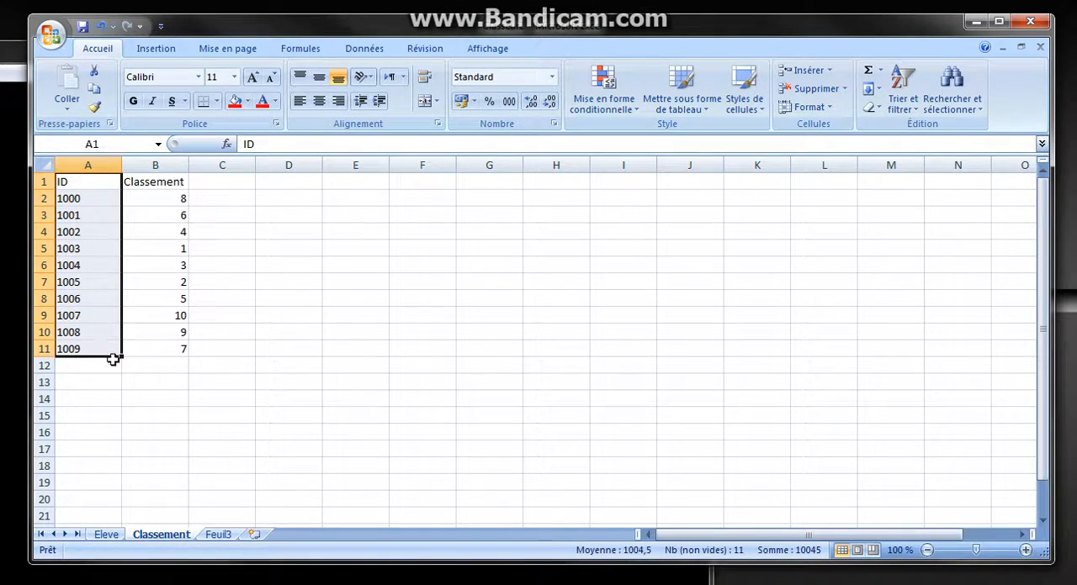
{"action": "left_click_drag", "start_coordinate": [178, 183], "coordinate": [168, 345]}
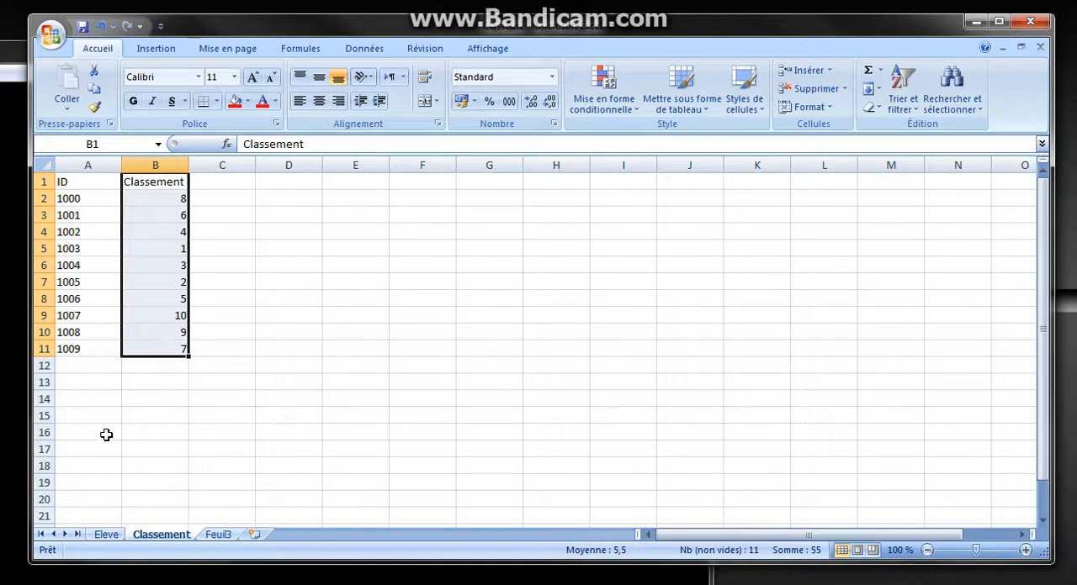
{"action": "left_click", "coordinate": [112, 535]}
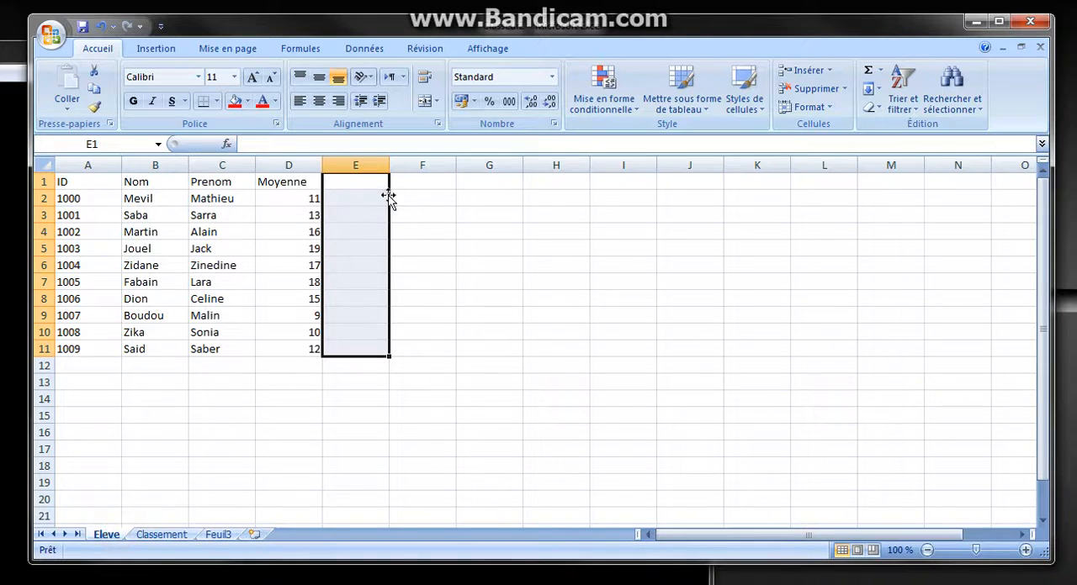
{"action": "left_click", "coordinate": [357, 187]}
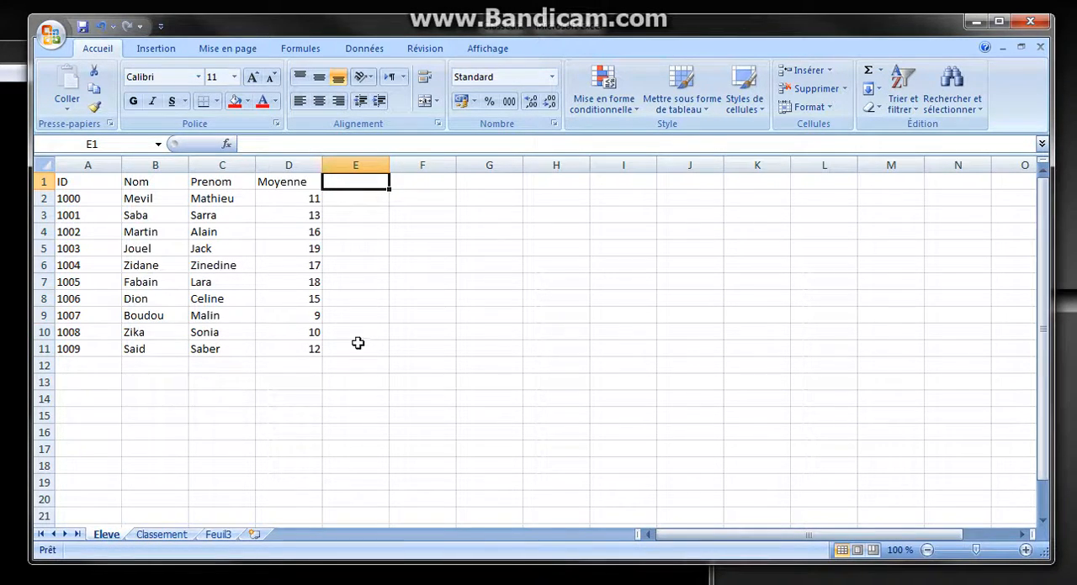
{"action": "left_click", "coordinate": [162, 535]}
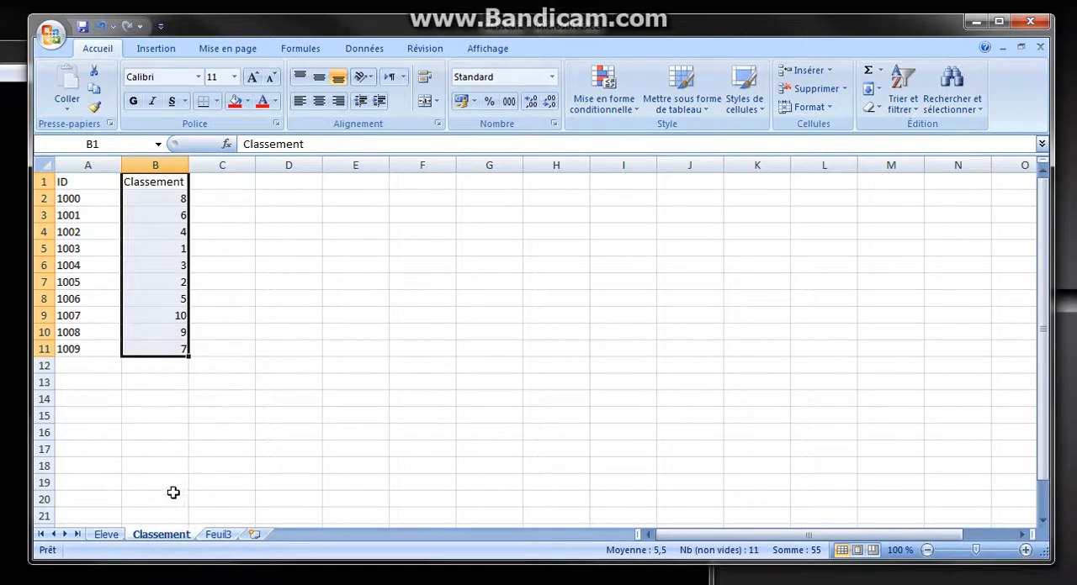
{"action": "left_click", "coordinate": [107, 535]}
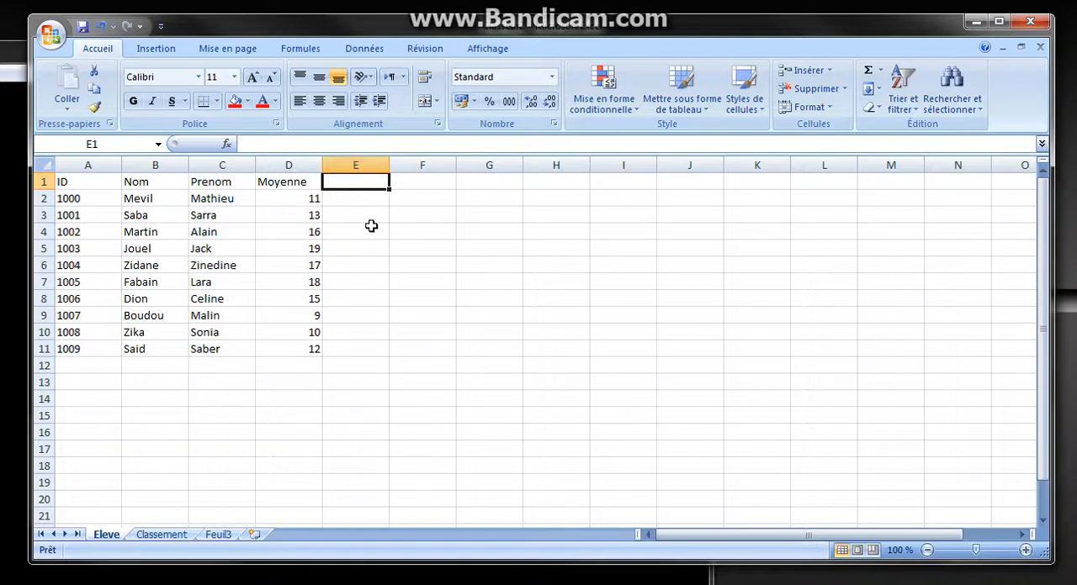
Enter the formula =RECHERCHEV(A:A;Classement!A:B;2) in cell E1 of the Eleve sheet to look up each ID's ranking
{"action": "type", "text": "=rech"}
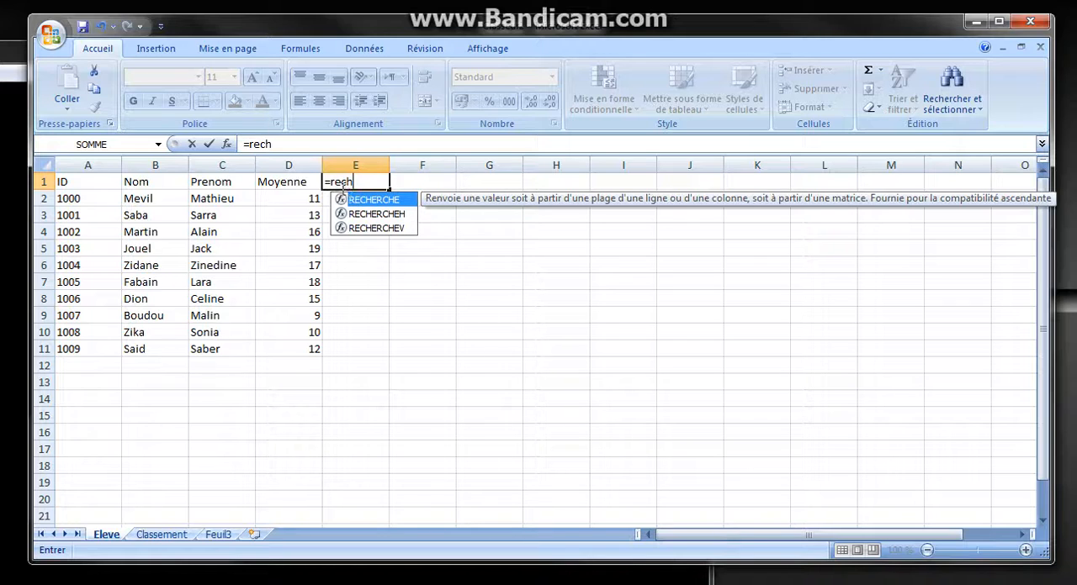
{"action": "double_click", "coordinate": [377, 229]}
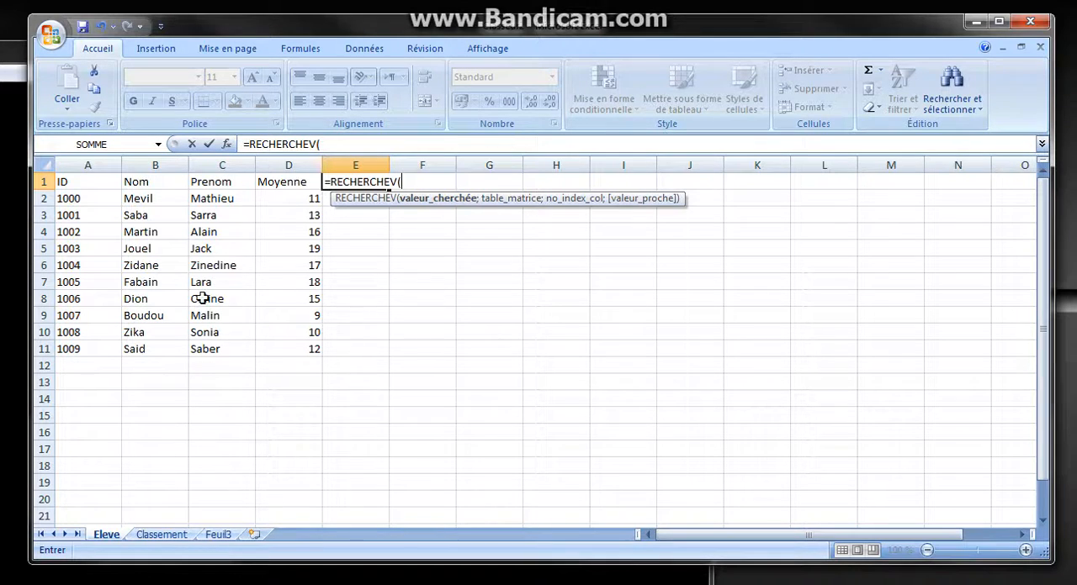
{"action": "left_click", "coordinate": [87, 164]}
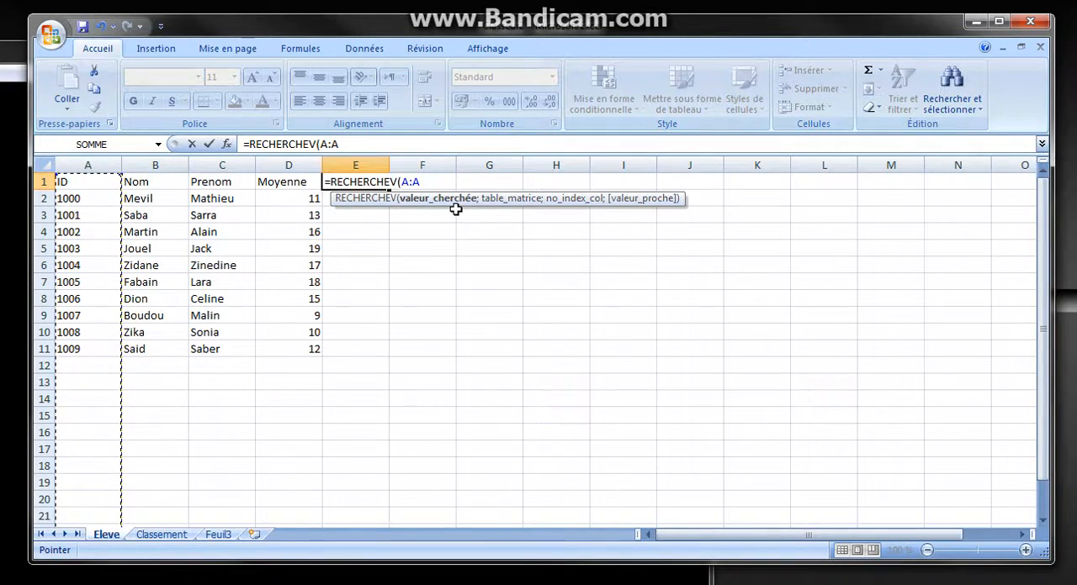
{"action": "type", "text": ";"}
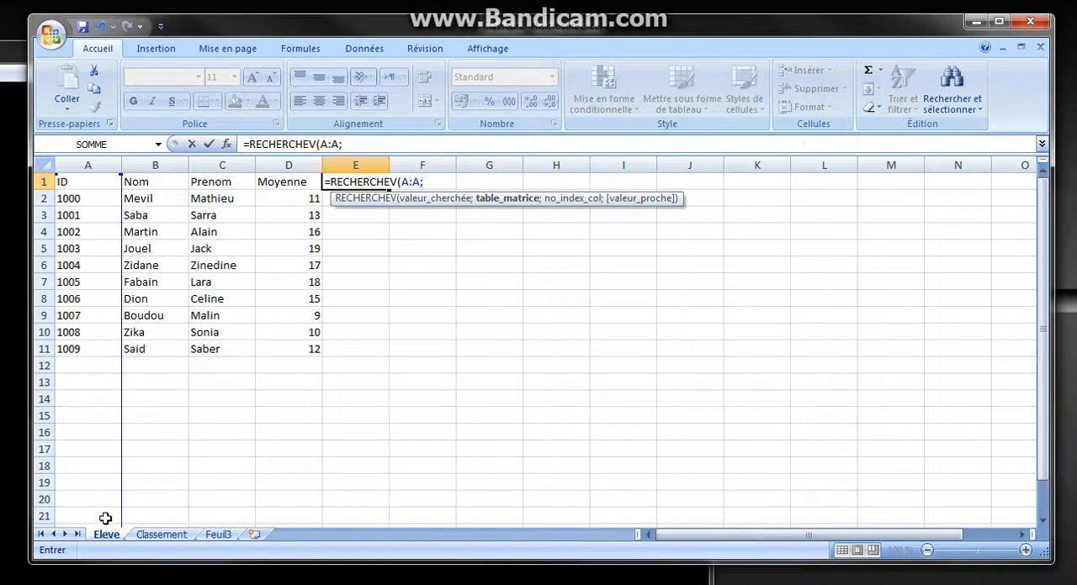
{"action": "left_click", "coordinate": [164, 536]}
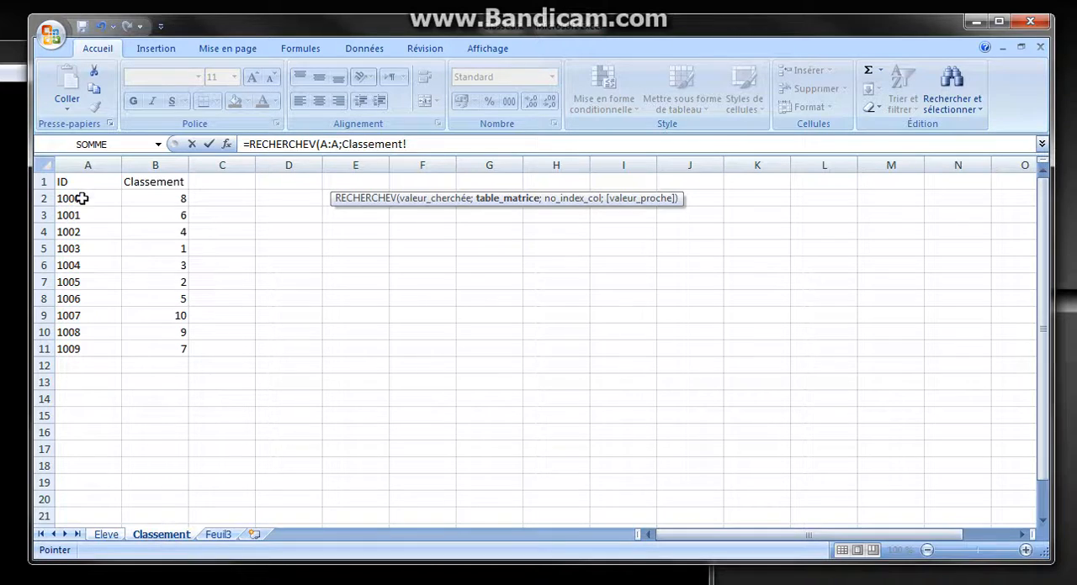
{"action": "left_click_drag", "start_coordinate": [71, 156], "coordinate": [172, 158]}
{"action": "type", "text": ";"}
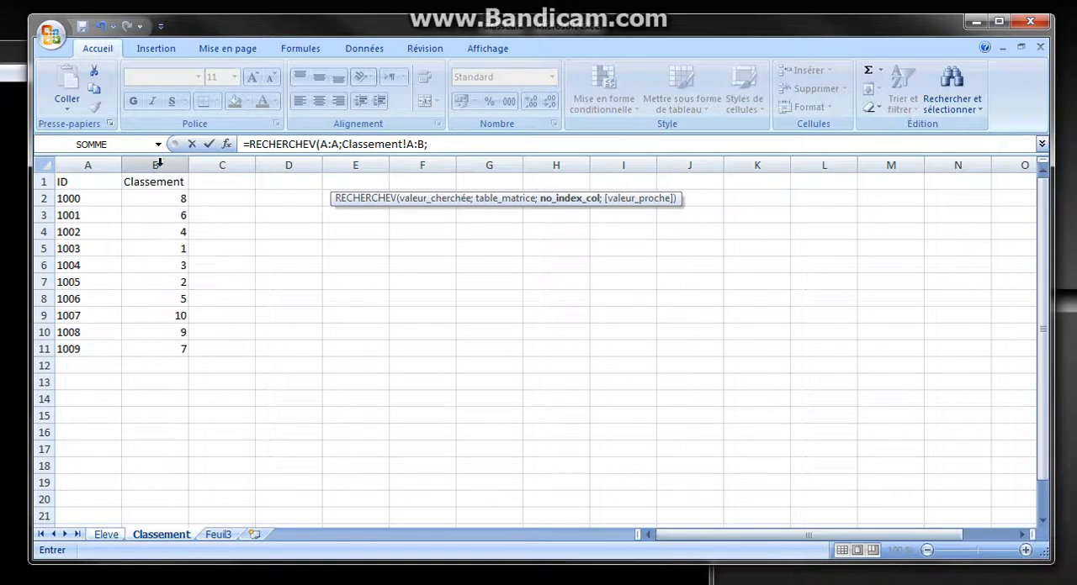
{"action": "left_click", "coordinate": [476, 143]}
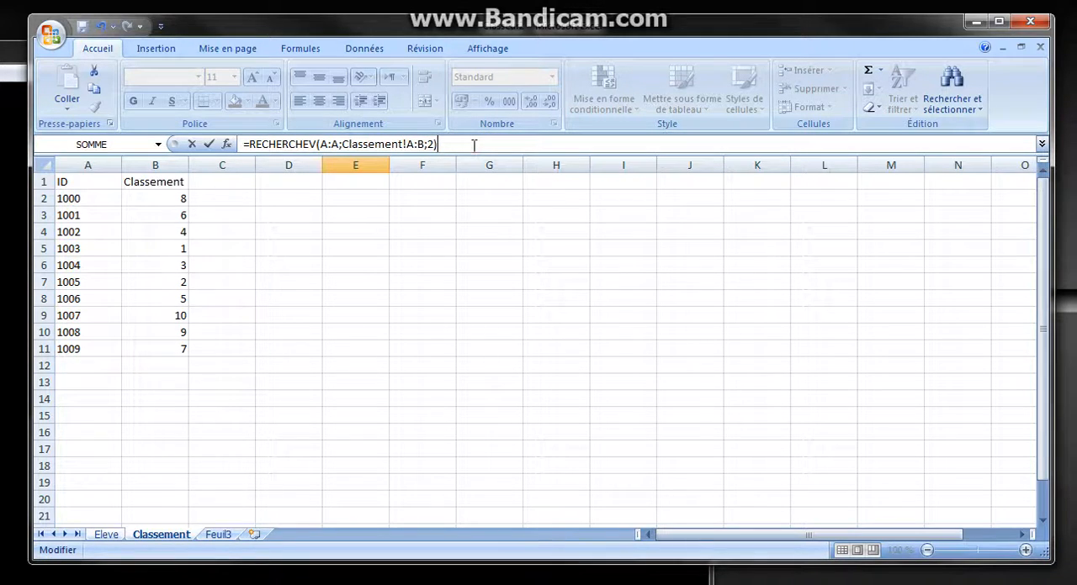
{"action": "key", "text": "Escape"}
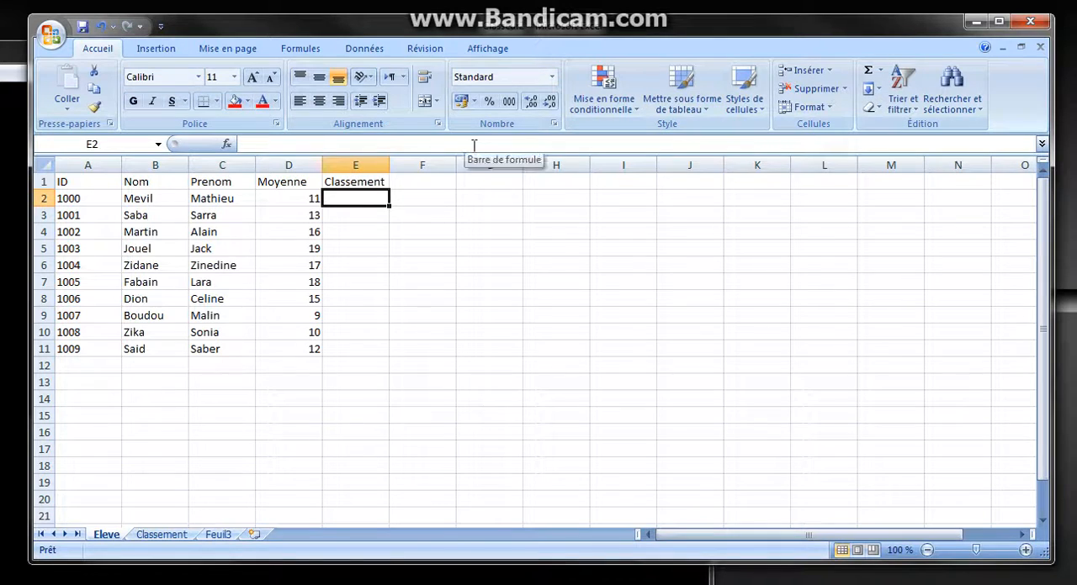
{"action": "left_click", "coordinate": [343, 222]}
{"action": "left_click", "coordinate": [351, 198]}
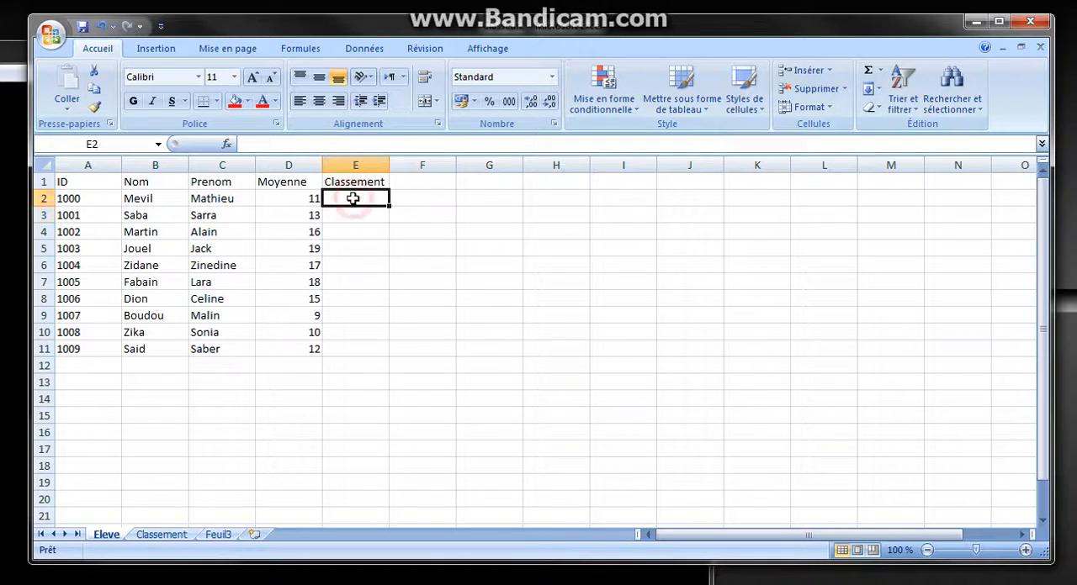
{"action": "left_click", "coordinate": [353, 232]}
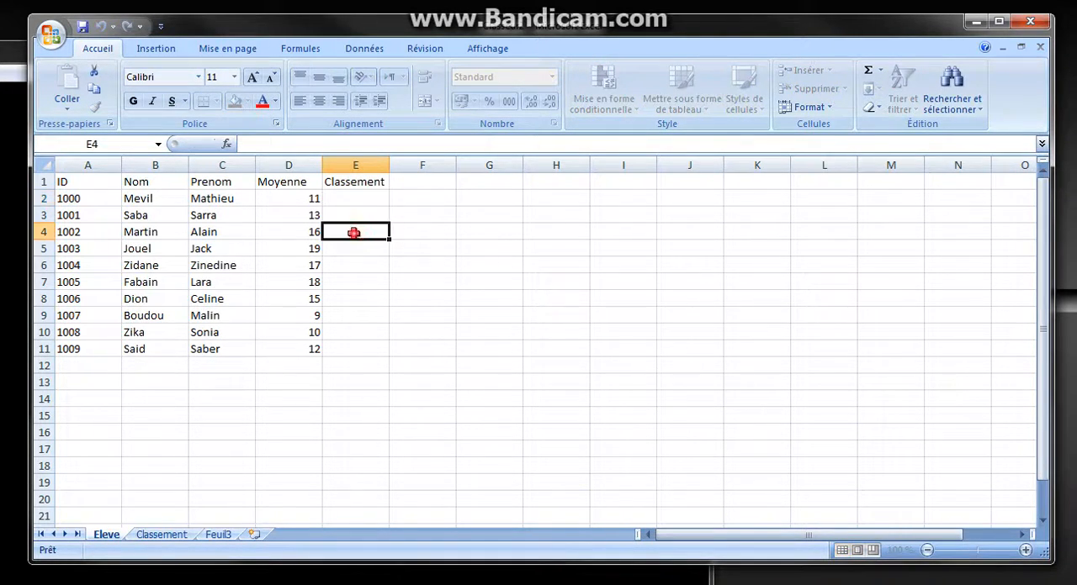
{"action": "left_click", "coordinate": [353, 199]}
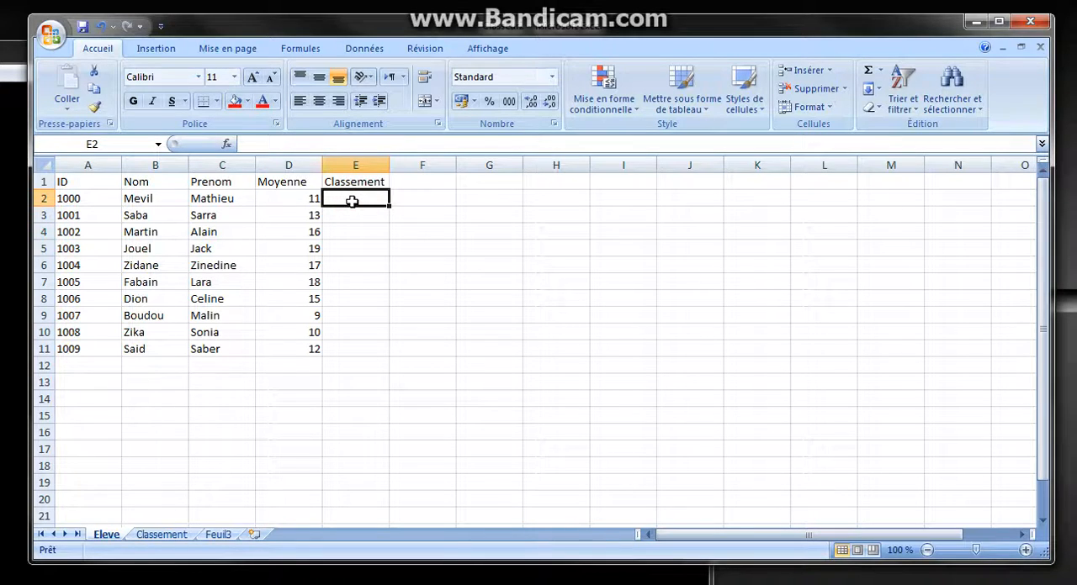
Enter the formula =RECHERCHEV(A:A;Classement!A:B;2) in cell E2 of the Eleve sheet to look up the first student's ranking
{"action": "type", "text": "=re"}
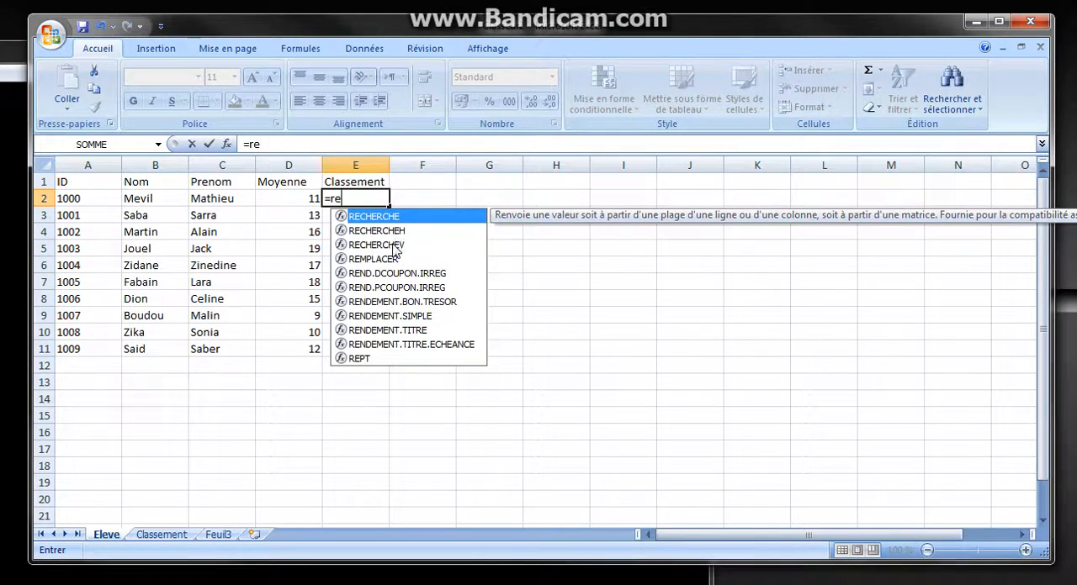
{"action": "double_click", "coordinate": [392, 245]}
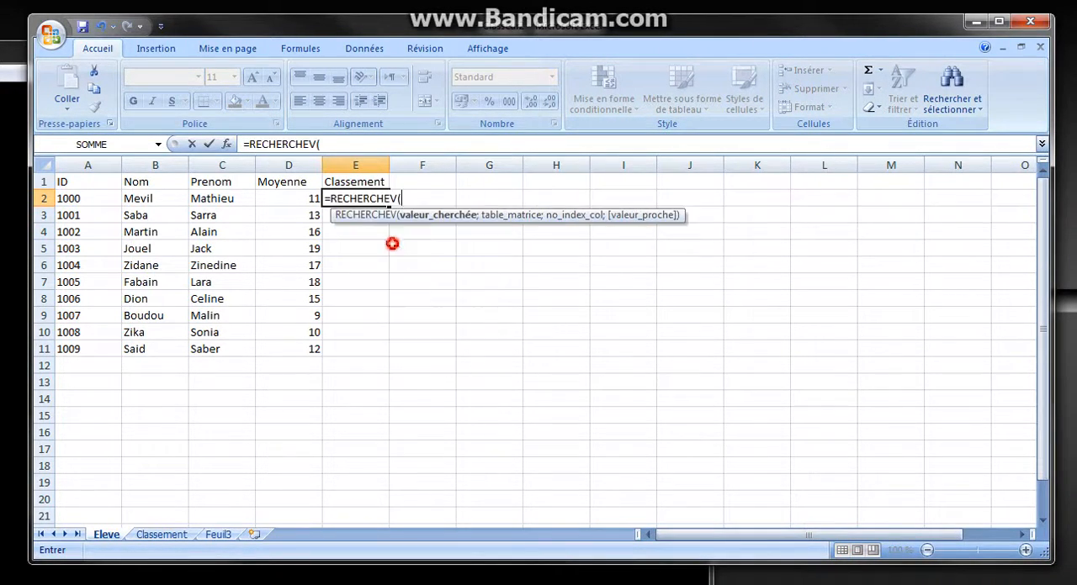
{"action": "left_click", "coordinate": [78, 164]}
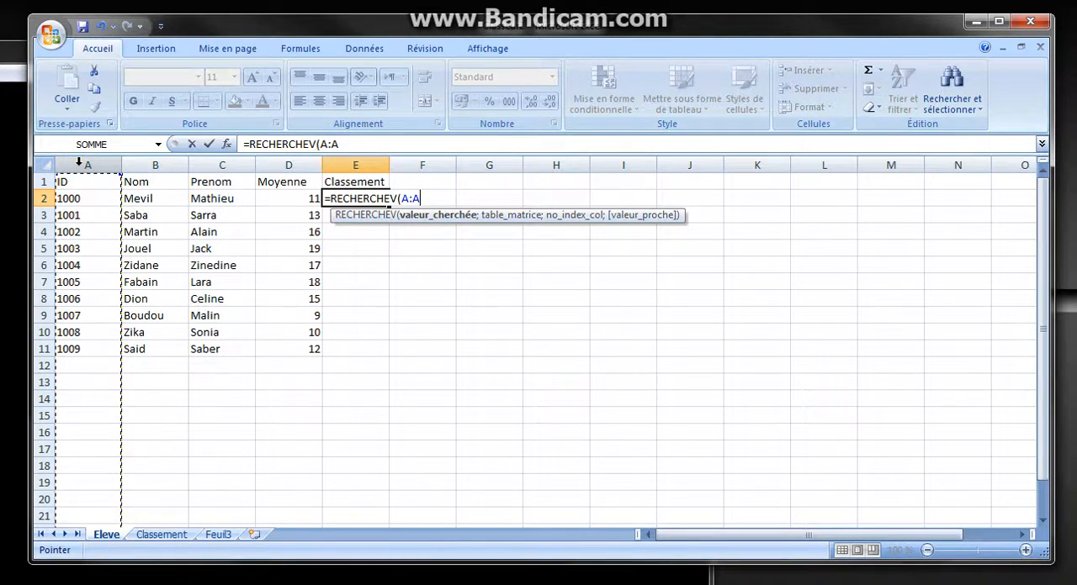
{"action": "type", "text": ";"}
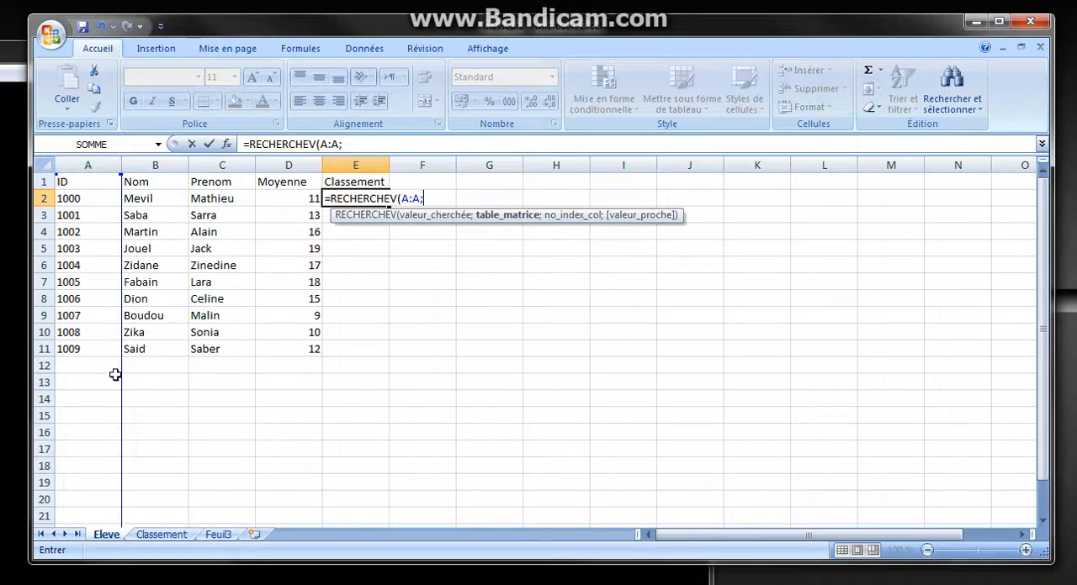
{"action": "left_click", "coordinate": [153, 536]}
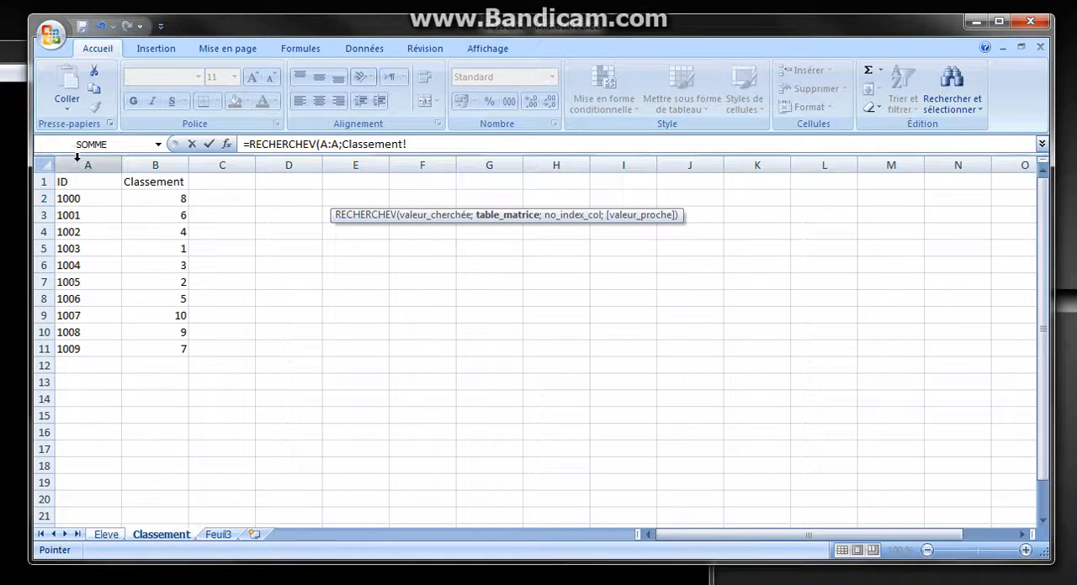
{"action": "left_click_drag", "start_coordinate": [78, 165], "coordinate": [153, 165]}
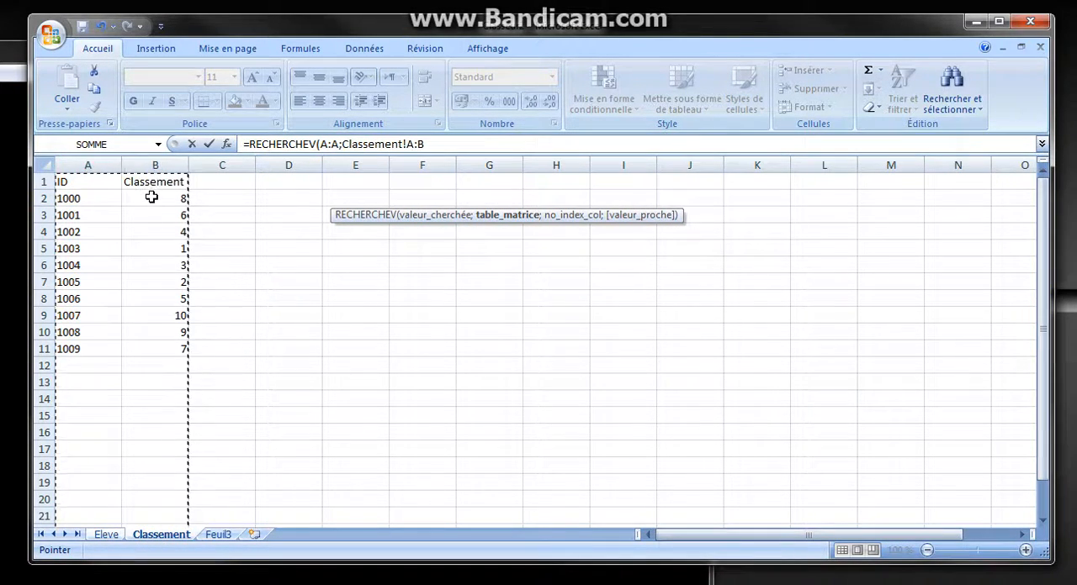
{"action": "type", "text": ";"}
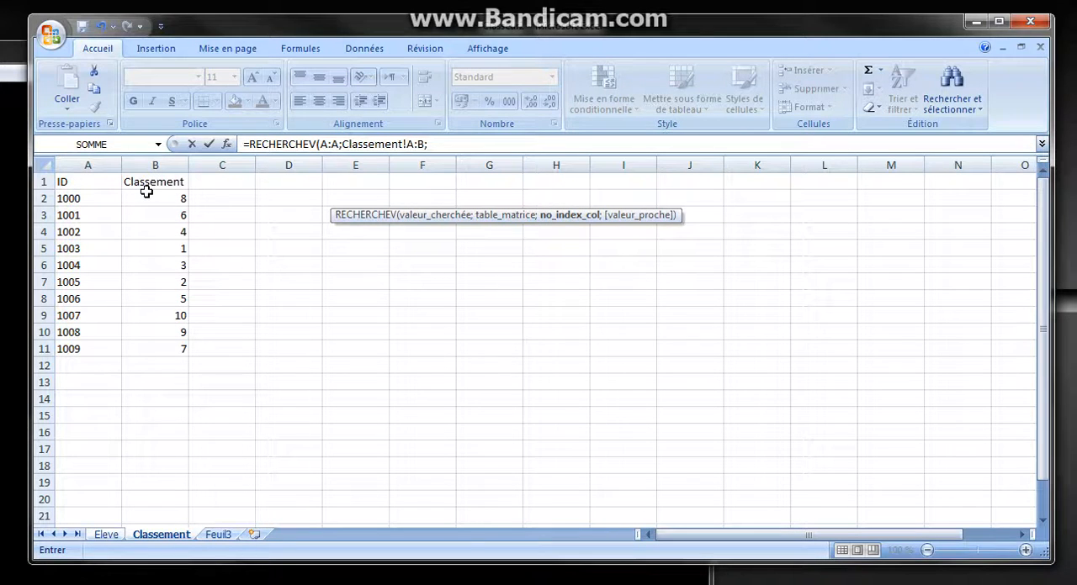
{"action": "type", "text": "2"}
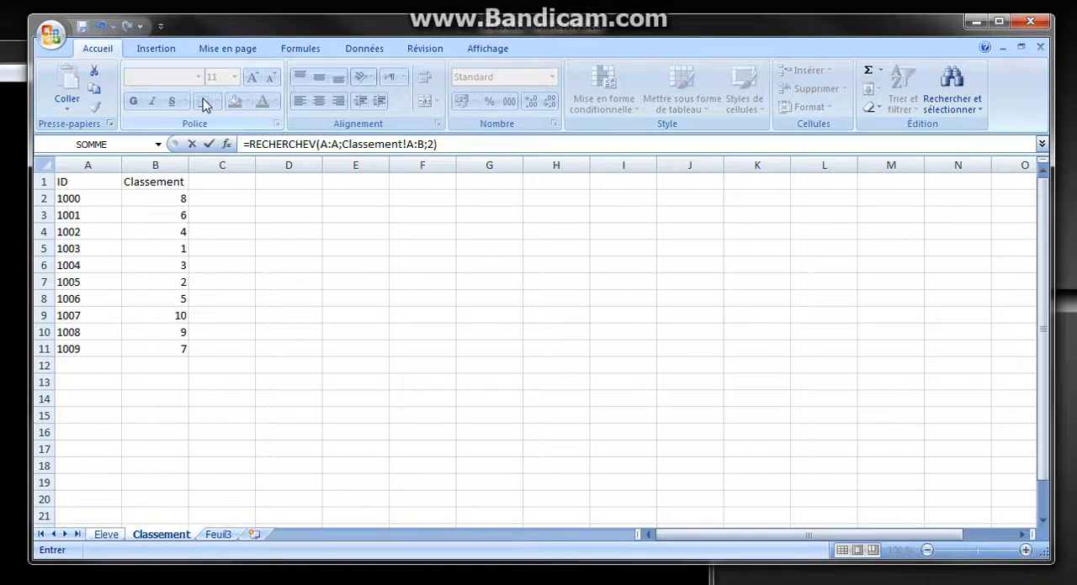
{"action": "key", "text": "Return"}
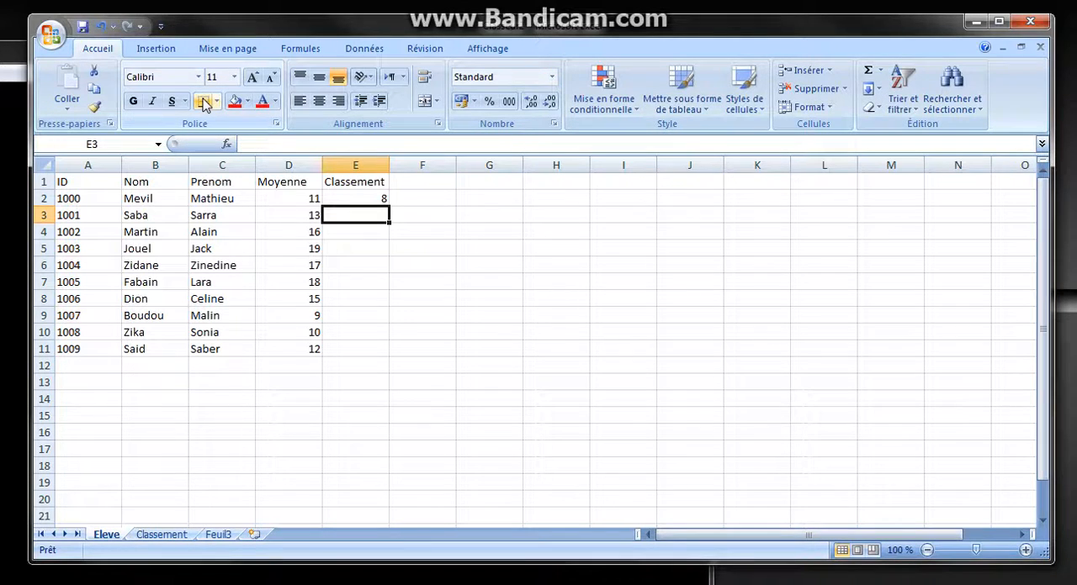
Fill the ranking formula from E2 down to E11 and select the filled range
{"action": "left_click", "coordinate": [359, 204]}
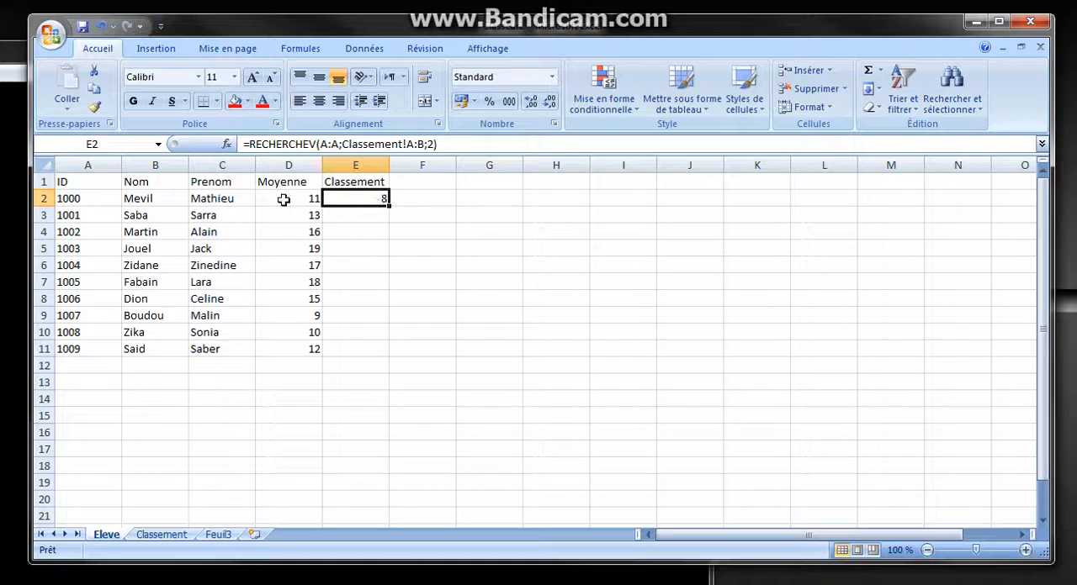
{"action": "double_click", "coordinate": [388, 204]}
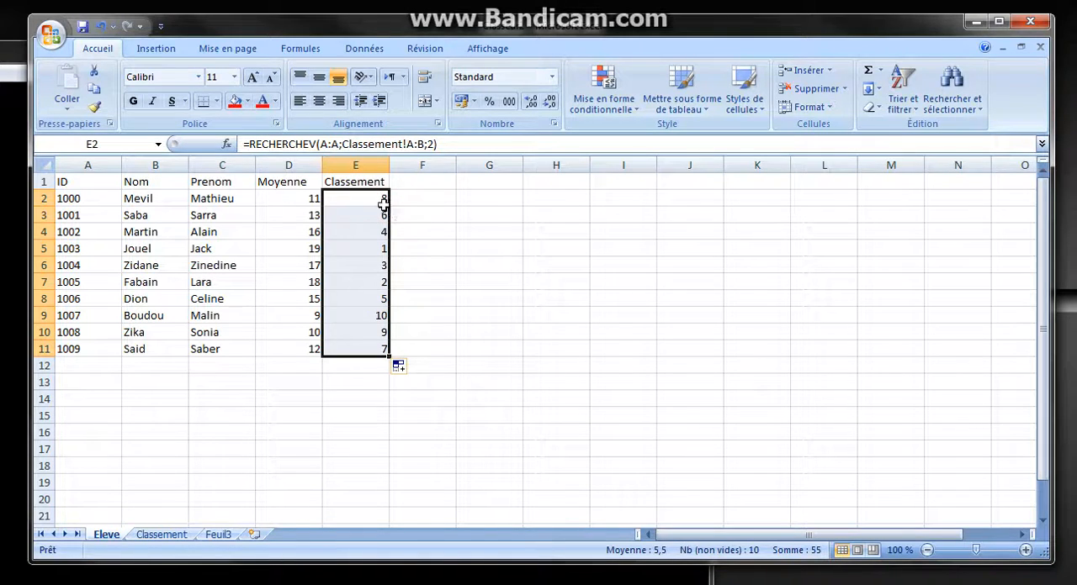
{"action": "left_click_drag", "start_coordinate": [374, 199], "coordinate": [384, 350]}
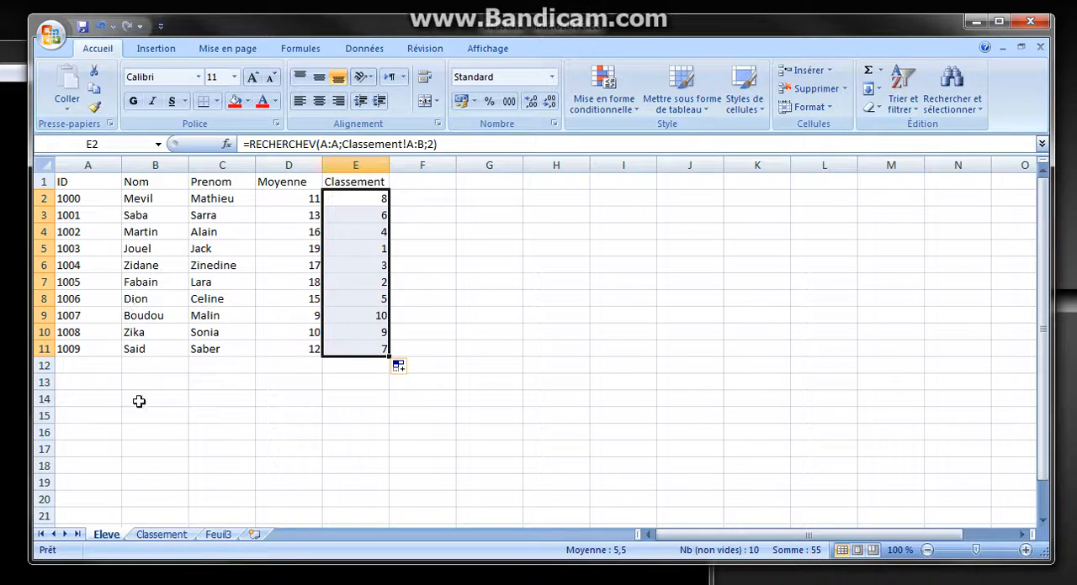
Compare the rankings in rows 8 and 6 of the Eleve sheet with the matching ID rows on the Classement sheet
{"action": "left_click_drag", "start_coordinate": [75, 301], "coordinate": [377, 299]}
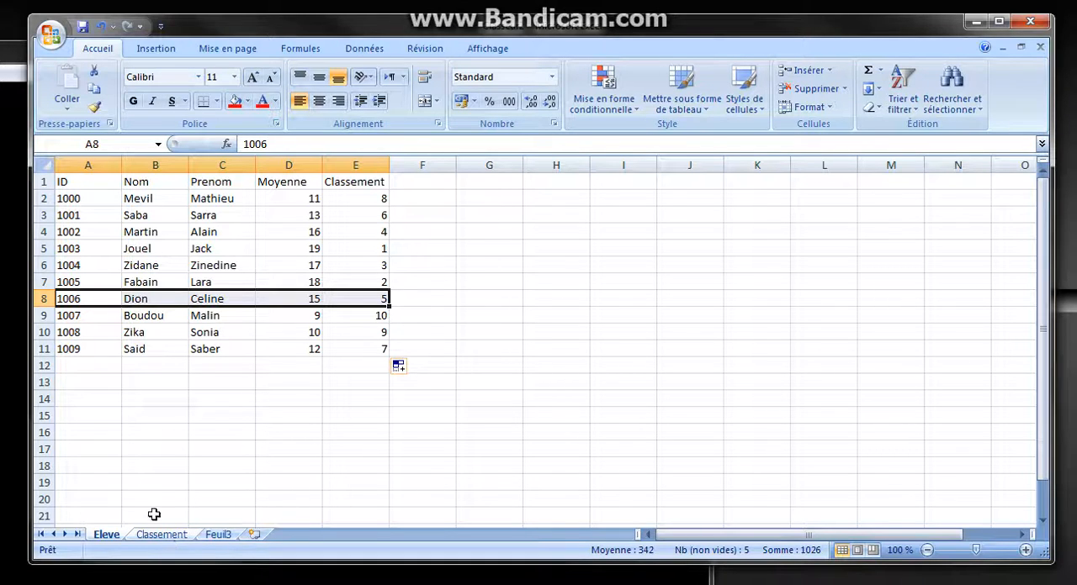
{"action": "left_click", "coordinate": [159, 536]}
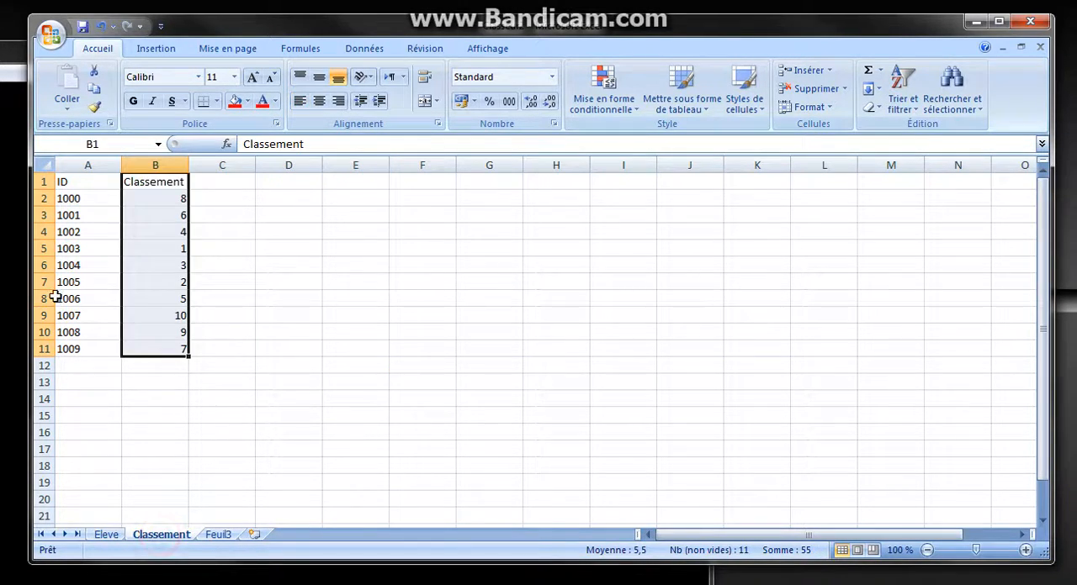
{"action": "left_click_drag", "start_coordinate": [59, 298], "coordinate": [152, 299]}
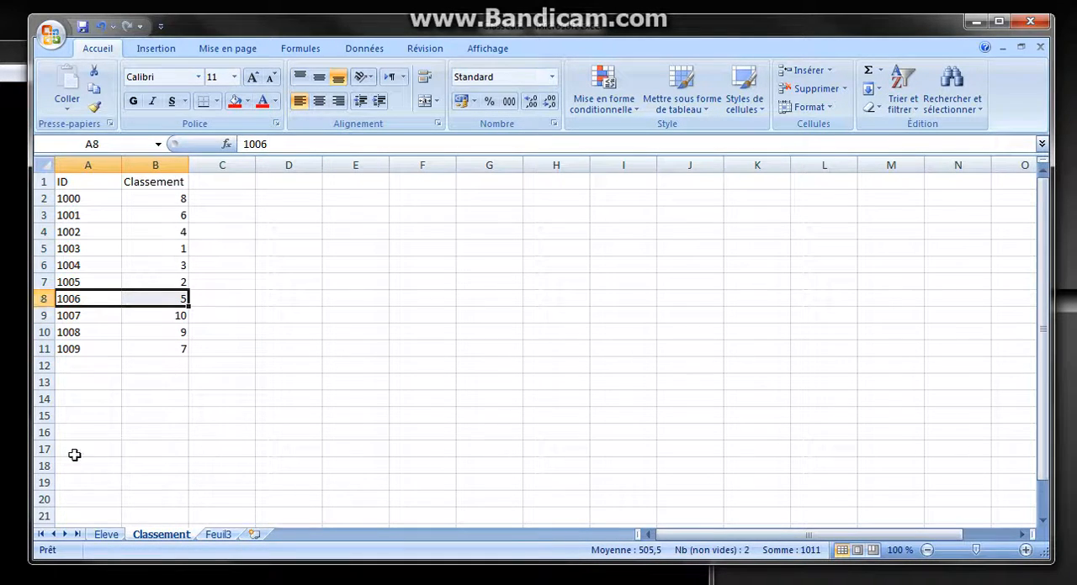
{"action": "left_click", "coordinate": [106, 535]}
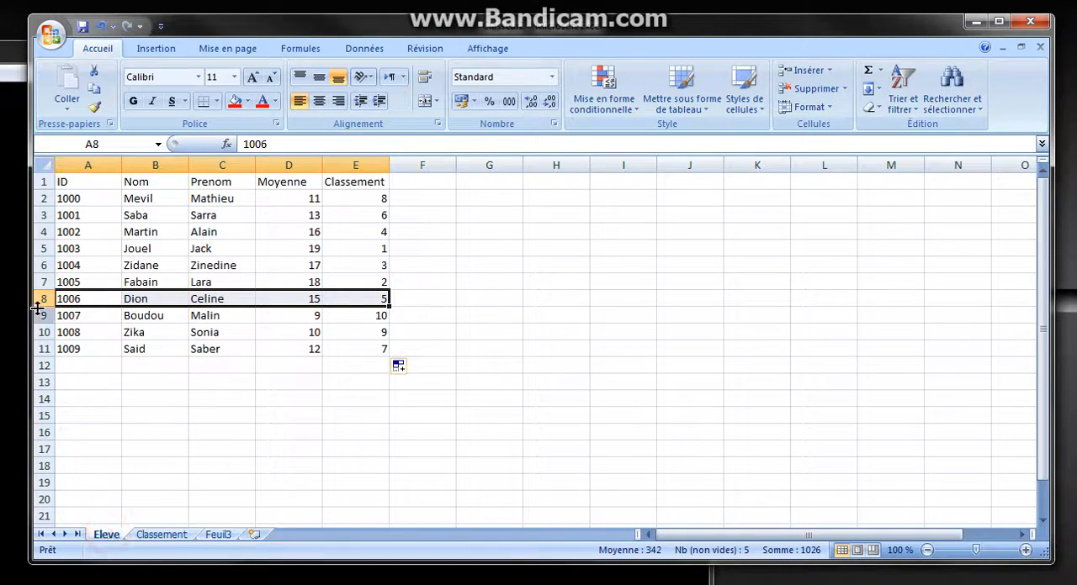
{"action": "left_click", "coordinate": [371, 296]}
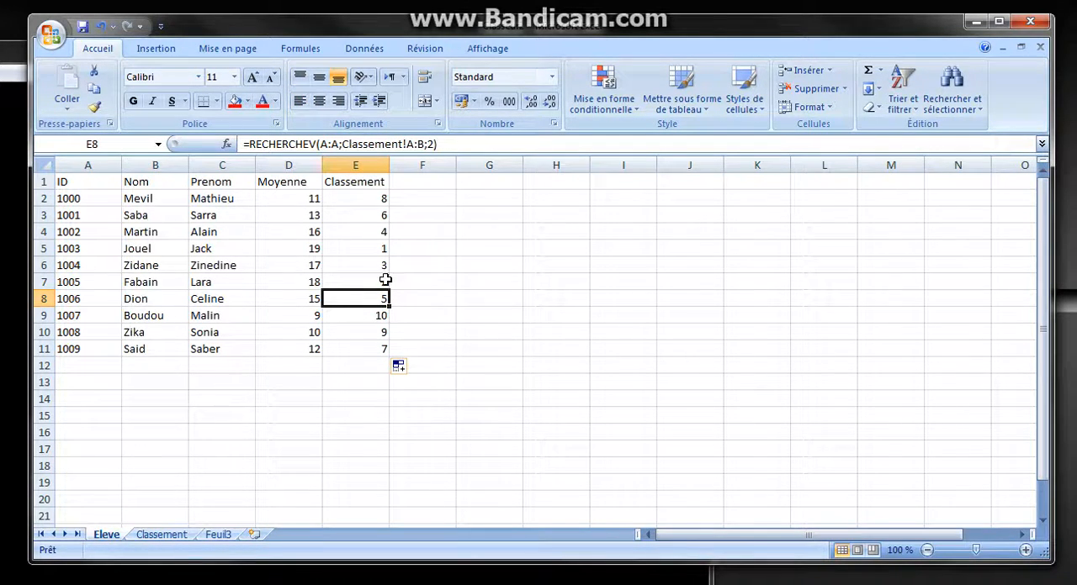
{"action": "left_click_drag", "start_coordinate": [379, 265], "coordinate": [74, 265]}
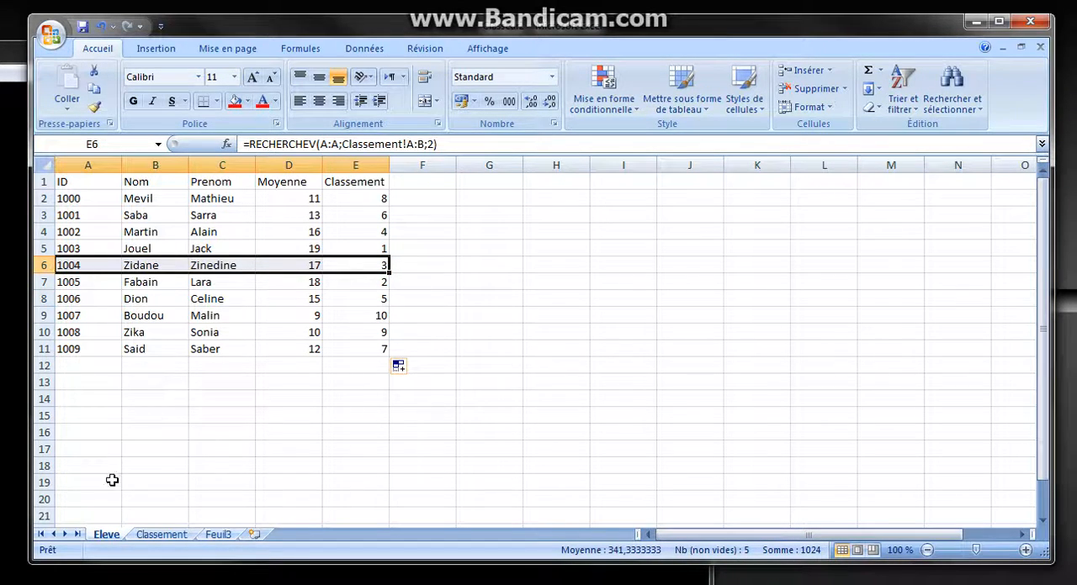
{"action": "left_click", "coordinate": [158, 535]}
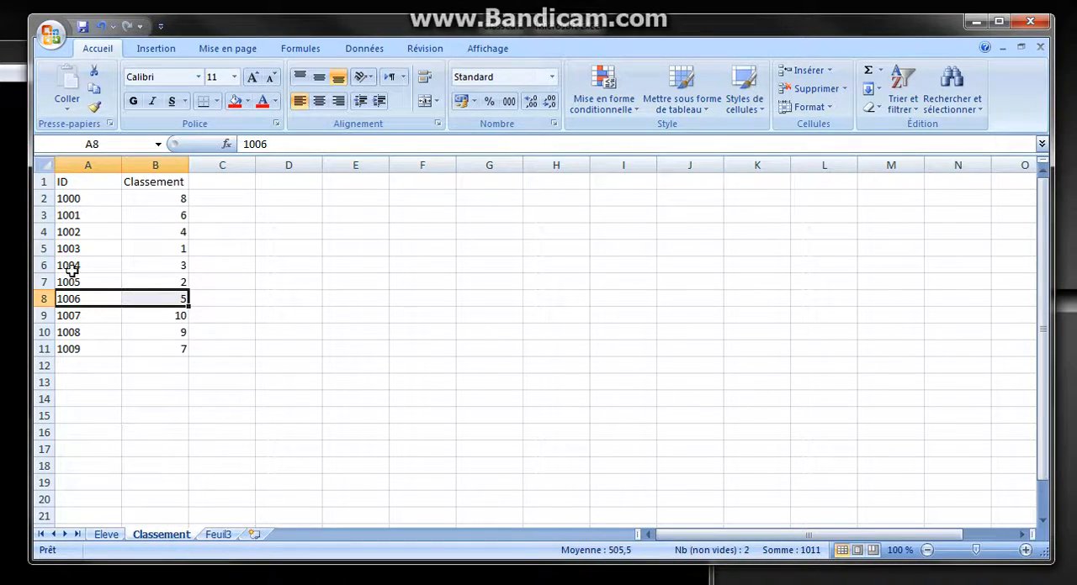
{"action": "left_click_drag", "start_coordinate": [62, 267], "coordinate": [166, 275]}
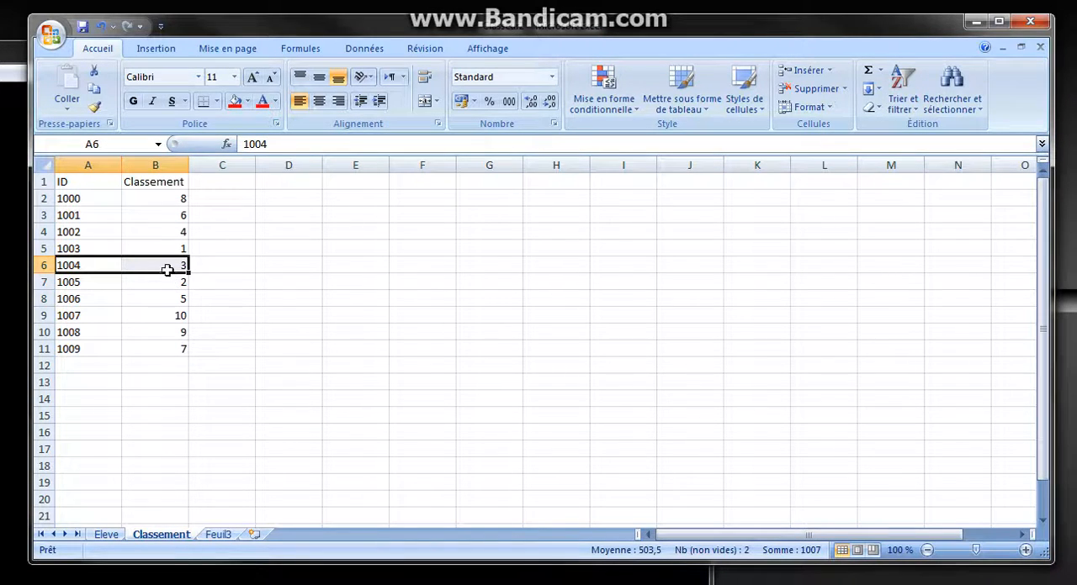
{"action": "left_click", "coordinate": [106, 535]}
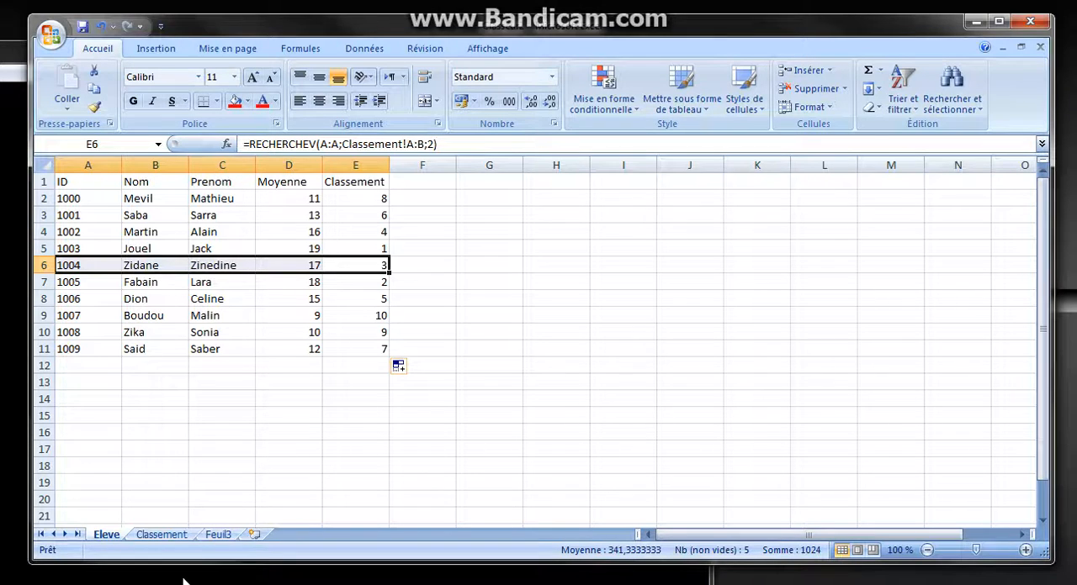
Add the column header Nom in cell C1 of the Classement sheet
{"action": "left_click", "coordinate": [161, 536]}
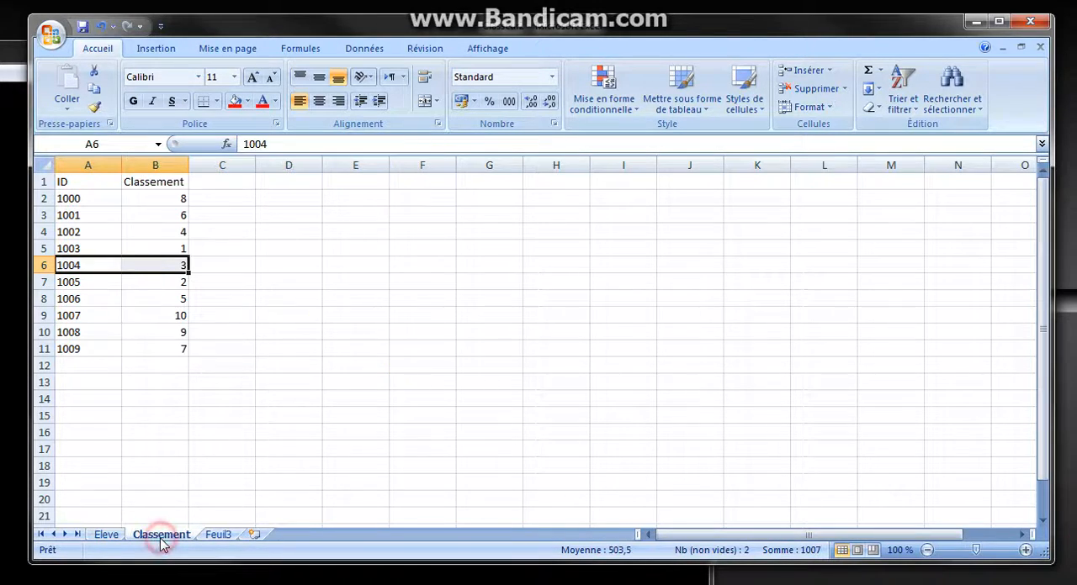
{"action": "left_click", "coordinate": [235, 183]}
{"action": "type", "text": "Nom"}
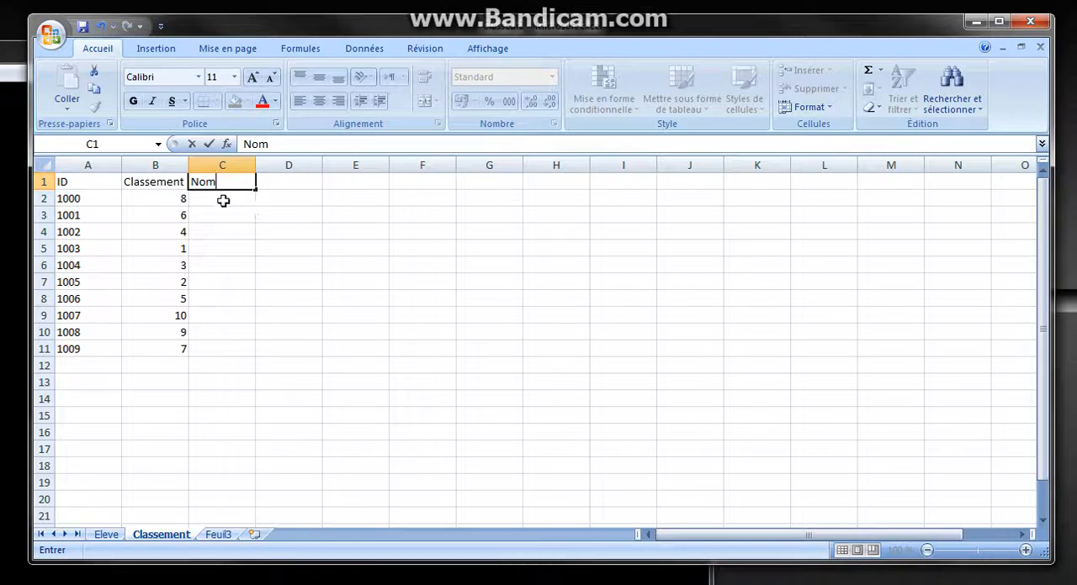
Enter the formula =RECHERCHEV(A:A;Eleve!A:E;2) in cell C2 of the Classement sheet to look up the first ID's last name
{"action": "left_click", "coordinate": [223, 200]}
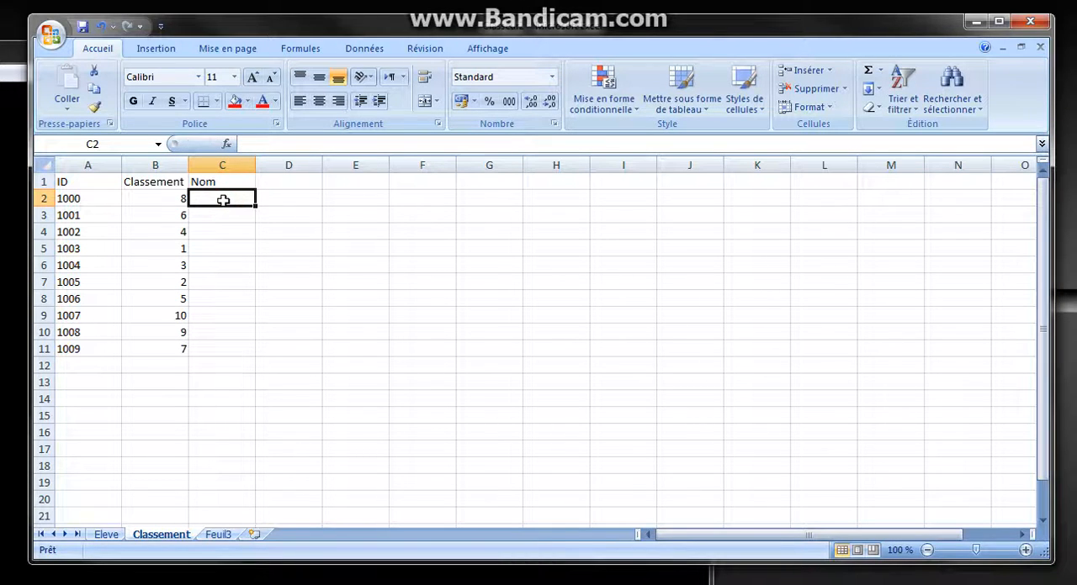
{"action": "type", "text": "=re"}
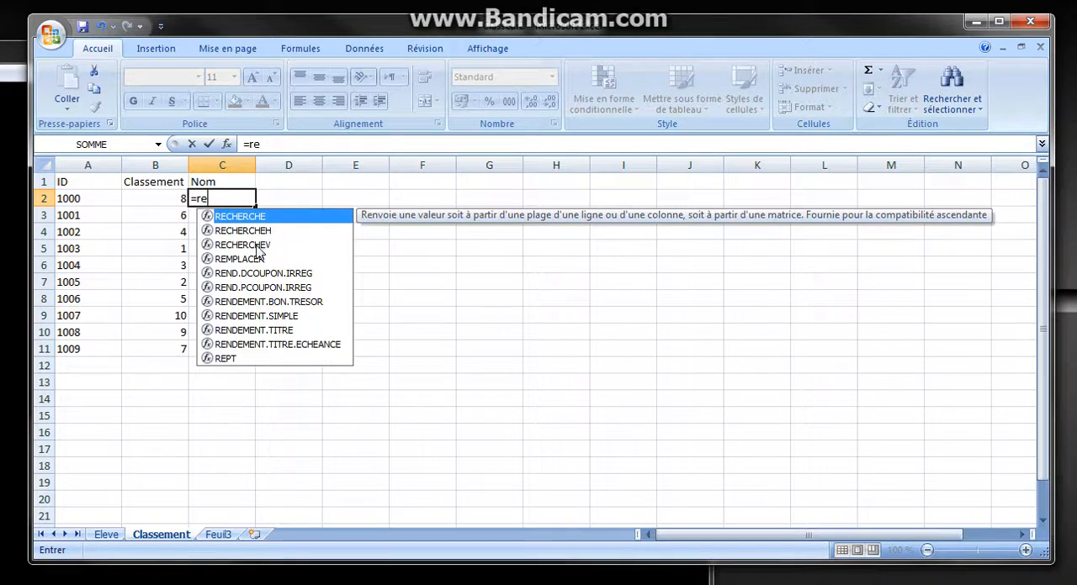
{"action": "double_click", "coordinate": [257, 245]}
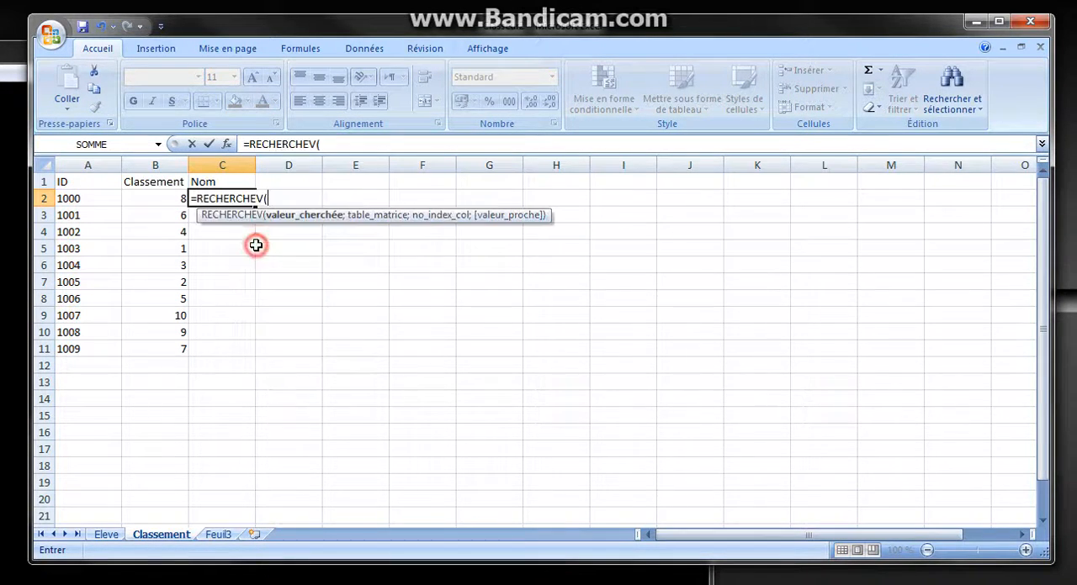
{"action": "left_click", "coordinate": [84, 160]}
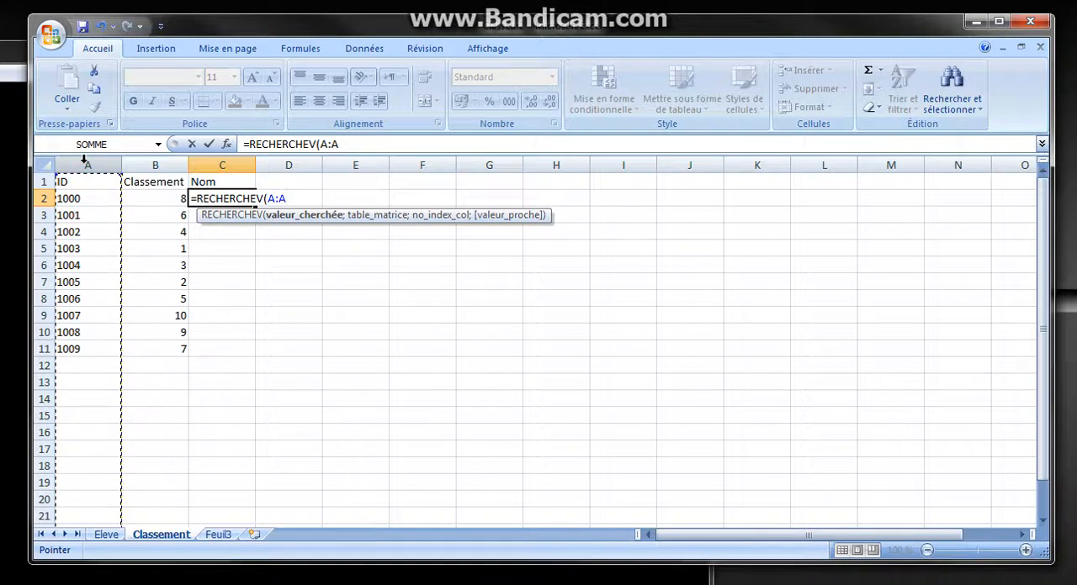
{"action": "type", "text": ";"}
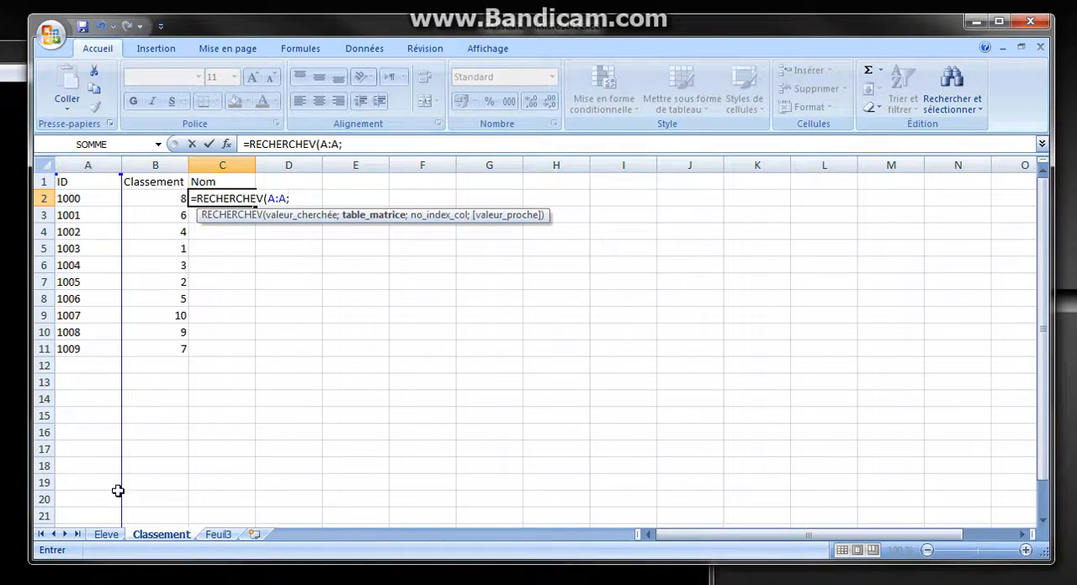
{"action": "left_click", "coordinate": [106, 534]}
{"action": "left_click", "coordinate": [85, 160]}
{"action": "left_click_drag", "start_coordinate": [85, 159], "coordinate": [348, 163]}
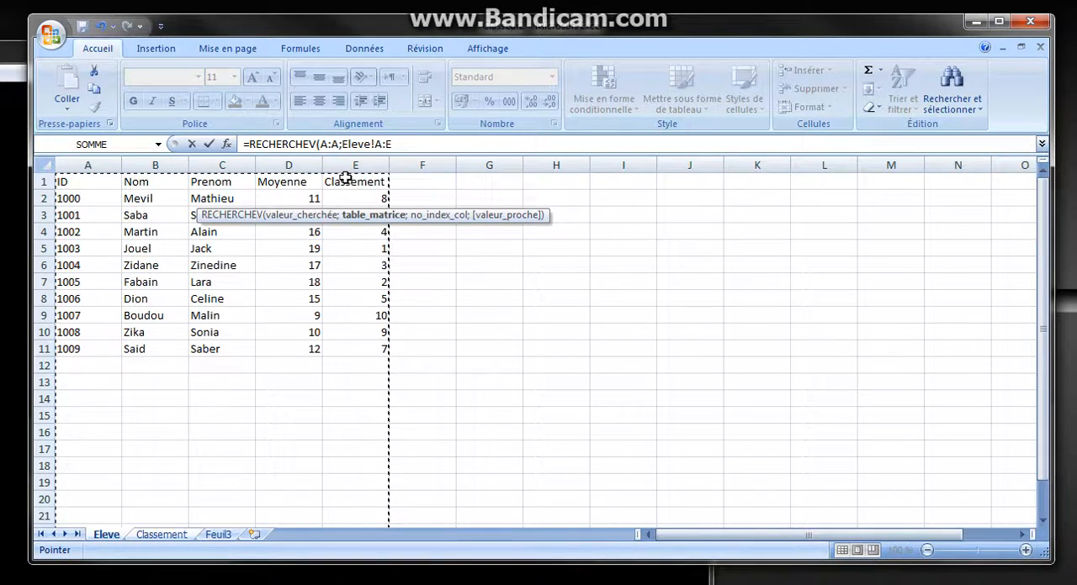
{"action": "type", "text": ";"}
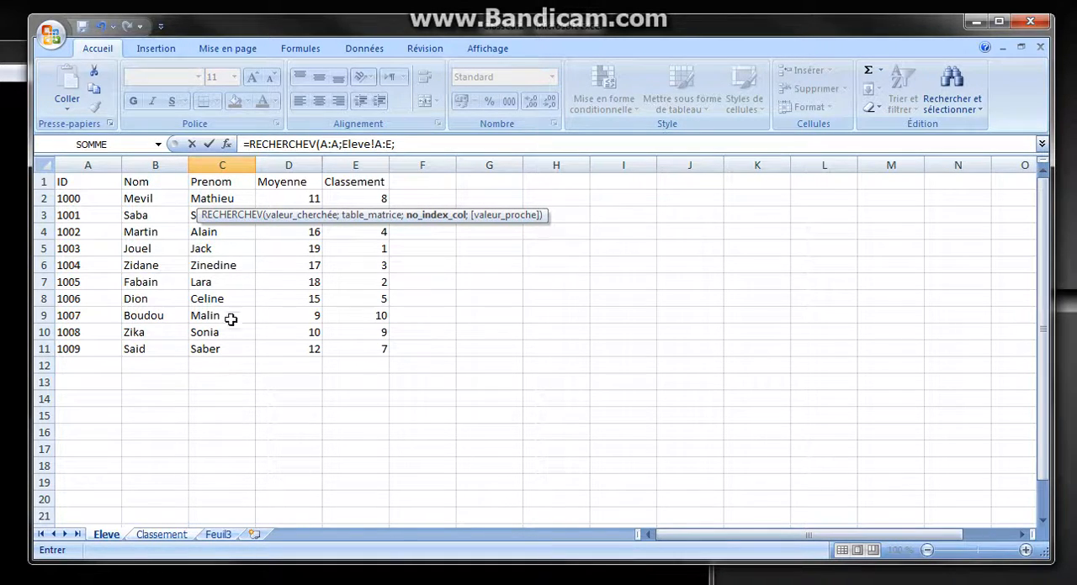
{"action": "left_click", "coordinate": [403, 146]}
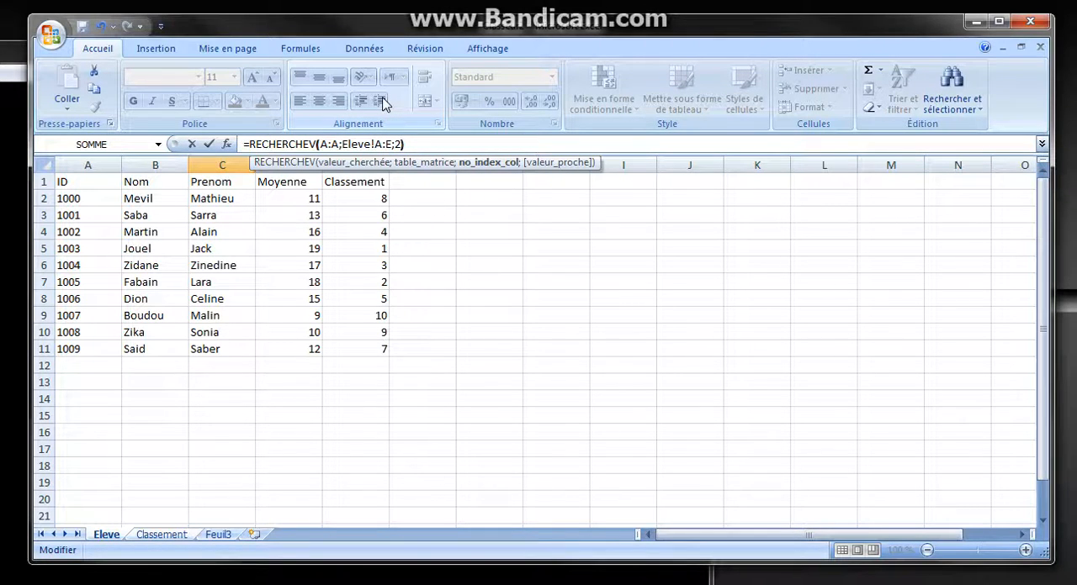
{"action": "key", "text": "Return"}
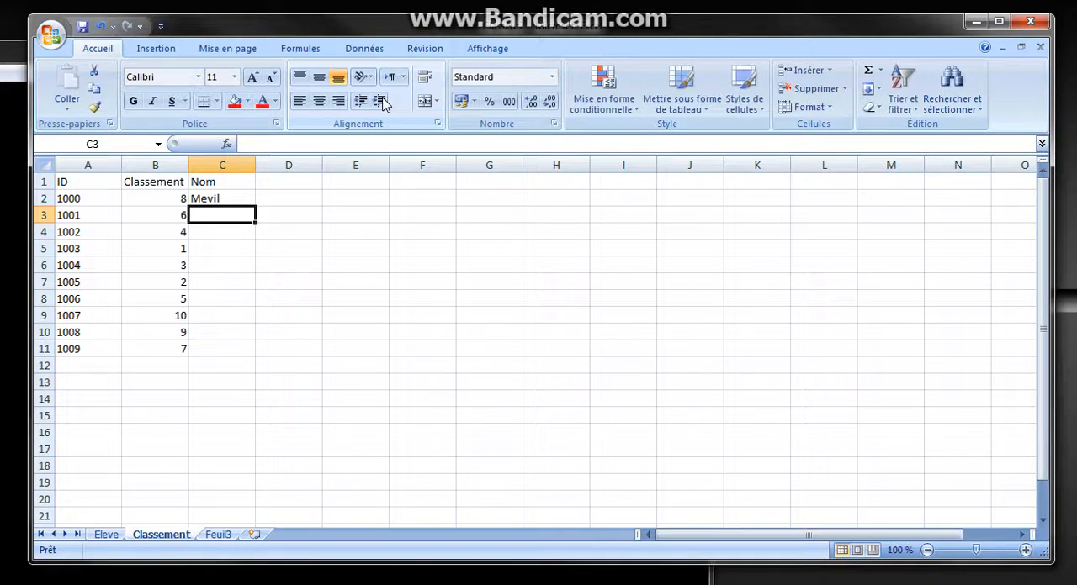
Fill the Nom lookup formula from C2 down to C11 on the Classement sheet and check the names against the Eleve sheet
{"action": "left_click", "coordinate": [233, 202]}
{"action": "double_click", "coordinate": [255, 206]}
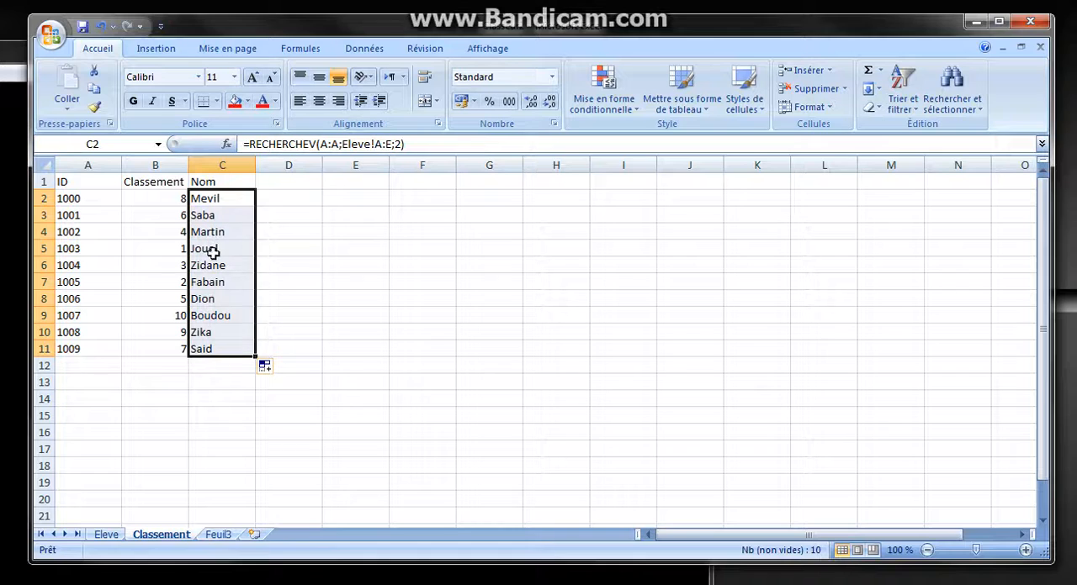
{"action": "left_click", "coordinate": [107, 535]}
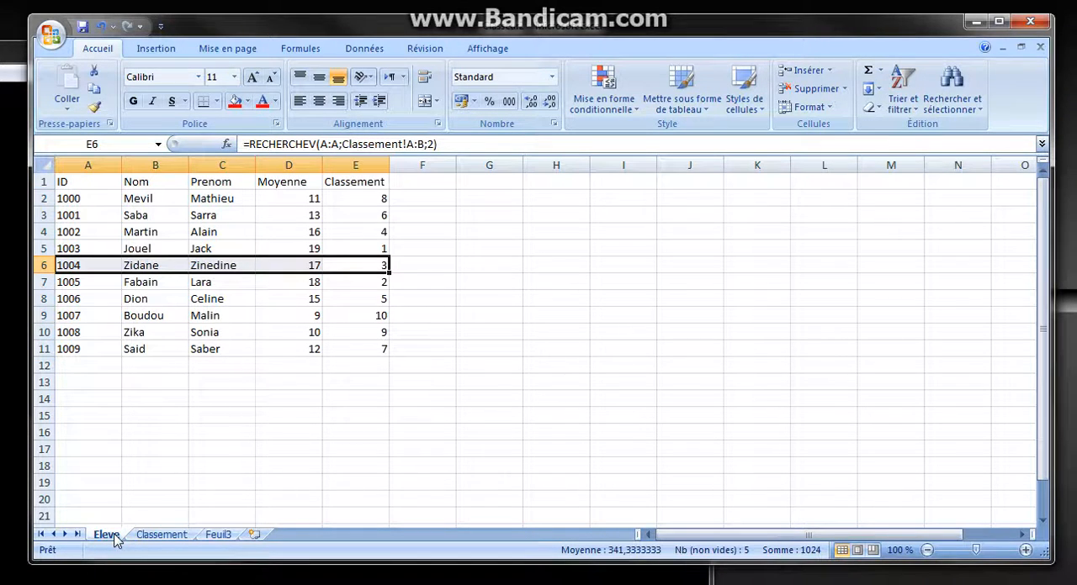
{"action": "left_click", "coordinate": [164, 536]}
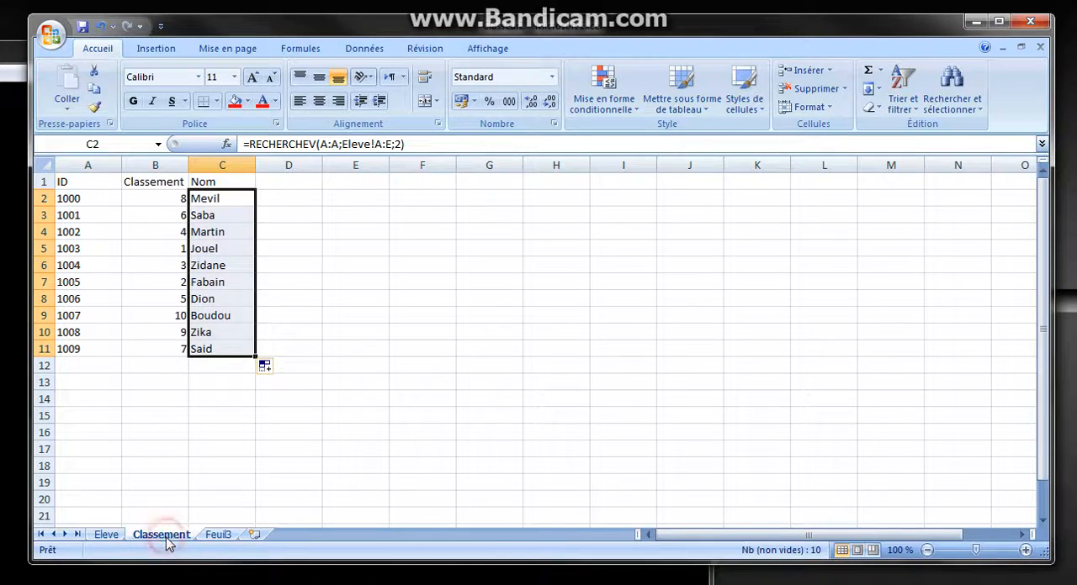
Compare the looked-up rankings on the Eleve sheet with the looked-up last names on the Classement sheet
{"action": "left_click", "coordinate": [107, 535]}
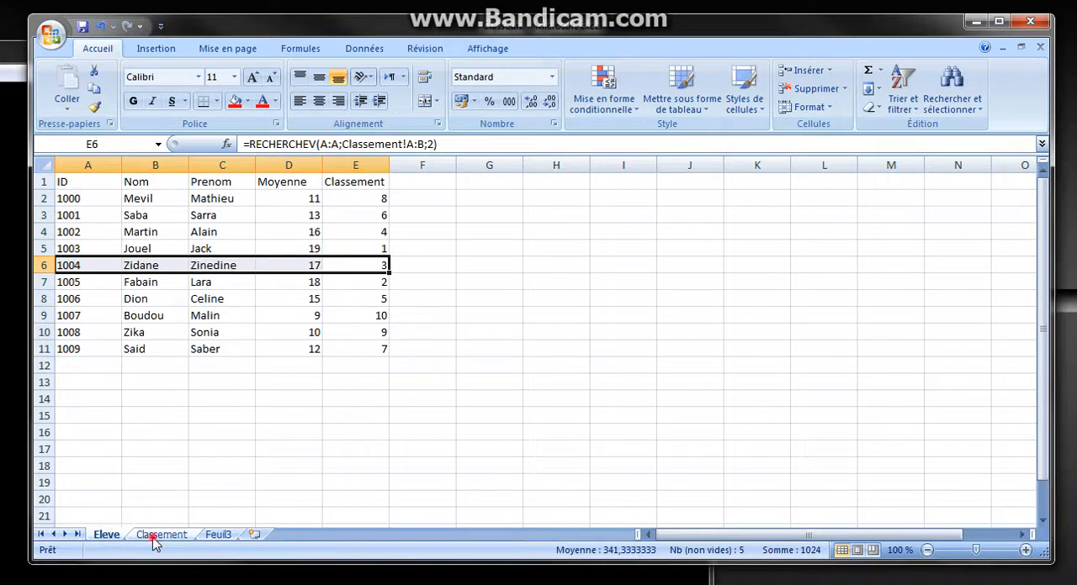
{"action": "left_click", "coordinate": [158, 536]}
{"action": "left_click", "coordinate": [109, 536]}
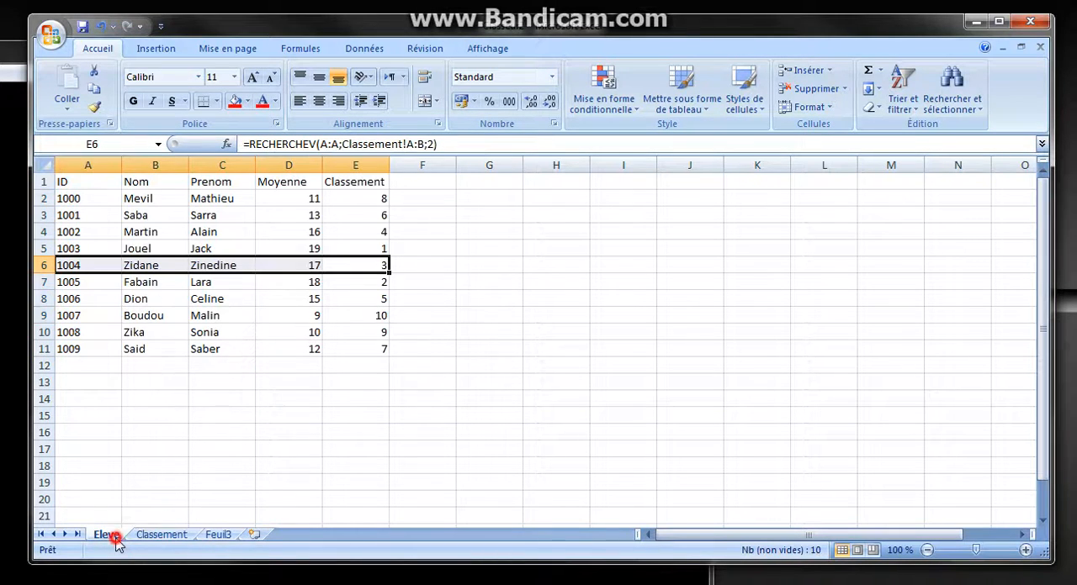
{"action": "left_click", "coordinate": [160, 535]}
{"action": "left_click", "coordinate": [108, 536]}
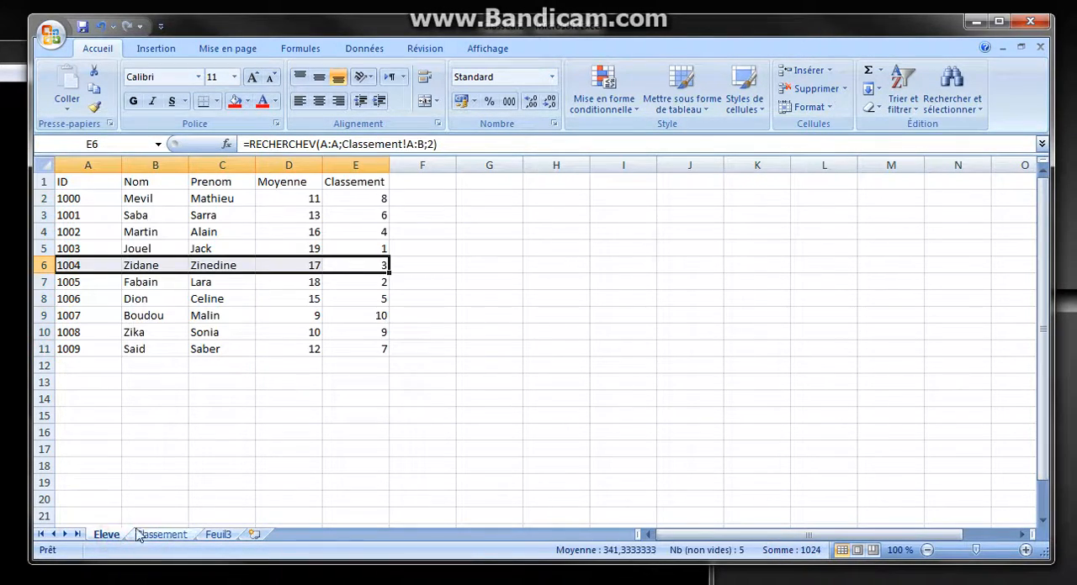
Format the range A1:E11 on the Eleve sheet as a table with the red style from the first Moyen row, accepting static header text
{"action": "left_click", "coordinate": [515, 365]}
{"action": "left_click_drag", "start_coordinate": [365, 185], "coordinate": [89, 353]}
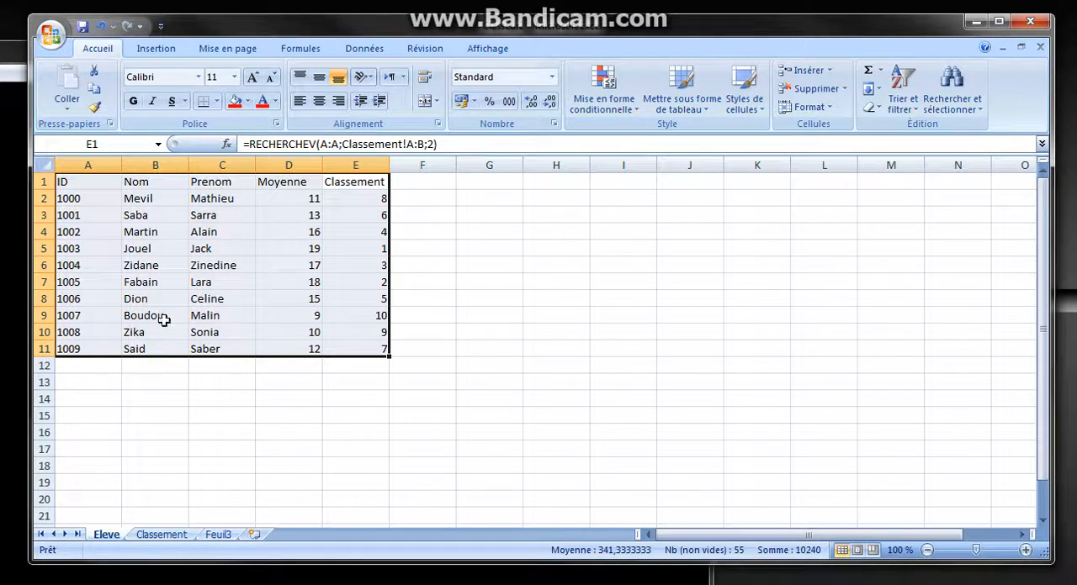
{"action": "left_click", "coordinate": [627, 114]}
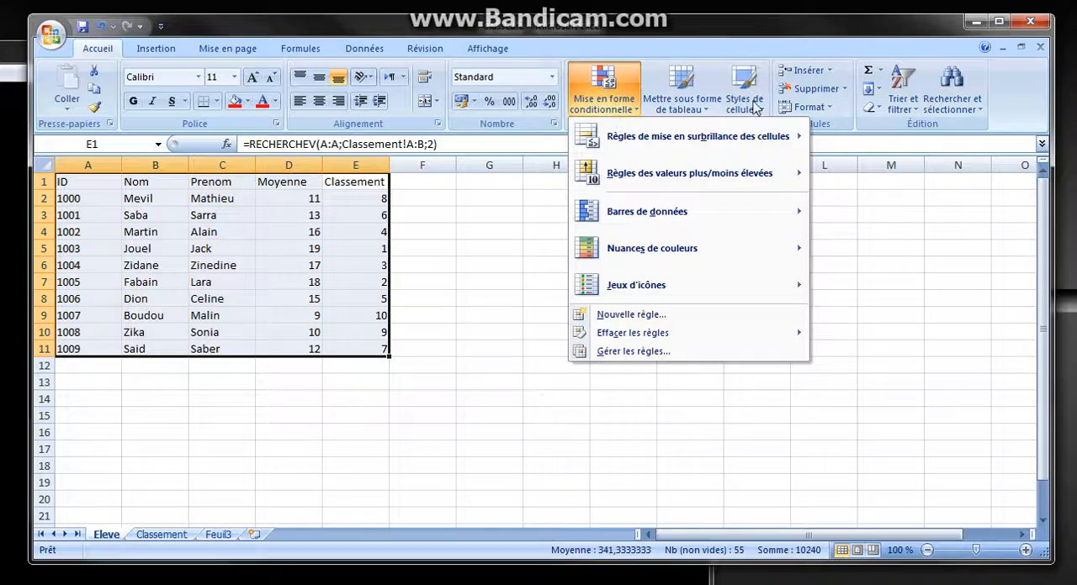
{"action": "left_click", "coordinate": [689, 105]}
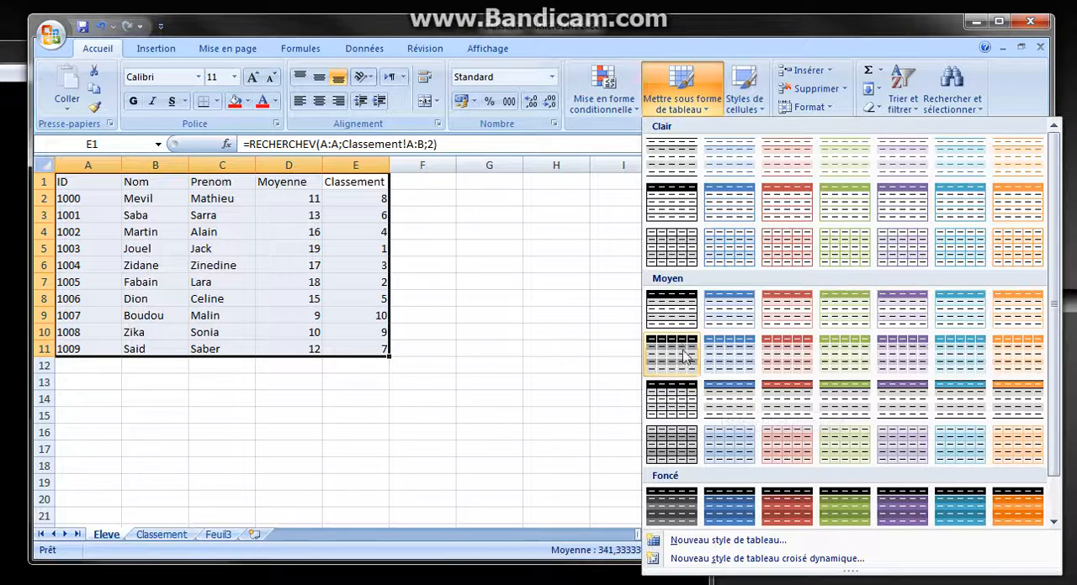
{"action": "left_click", "coordinate": [784, 313]}
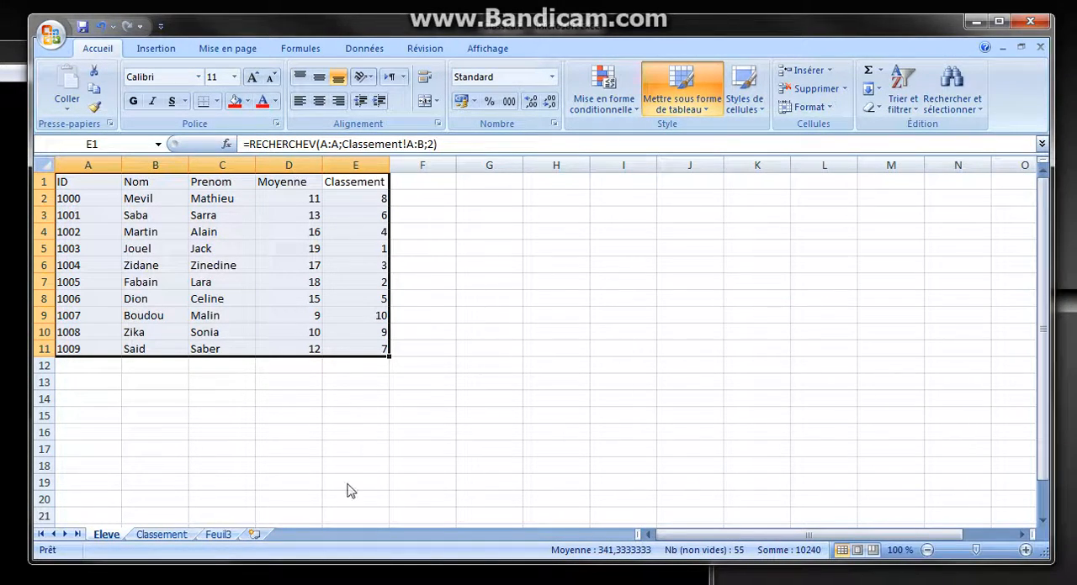
{"action": "left_click", "coordinate": [450, 418]}
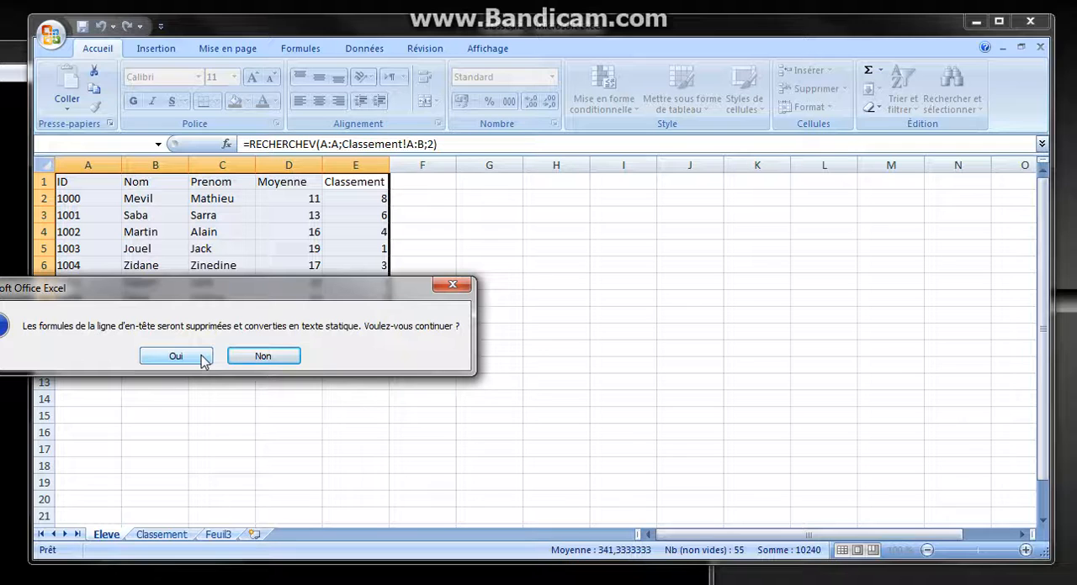
{"action": "left_click", "coordinate": [204, 358]}
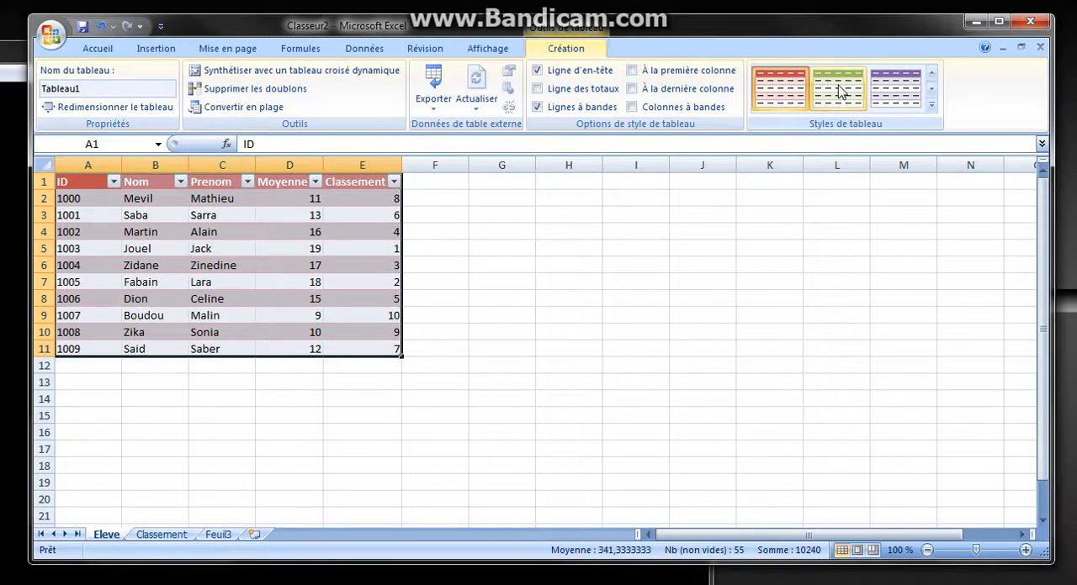
Browse the available Clair and Moyen table styles for the Eleve table without changing its style
{"action": "left_click", "coordinate": [933, 91]}
{"action": "left_click", "coordinate": [932, 90]}
{"action": "left_click", "coordinate": [933, 91]}
{"action": "left_click", "coordinate": [933, 91]}
{"action": "left_click", "coordinate": [933, 91]}
{"action": "left_click", "coordinate": [933, 91]}
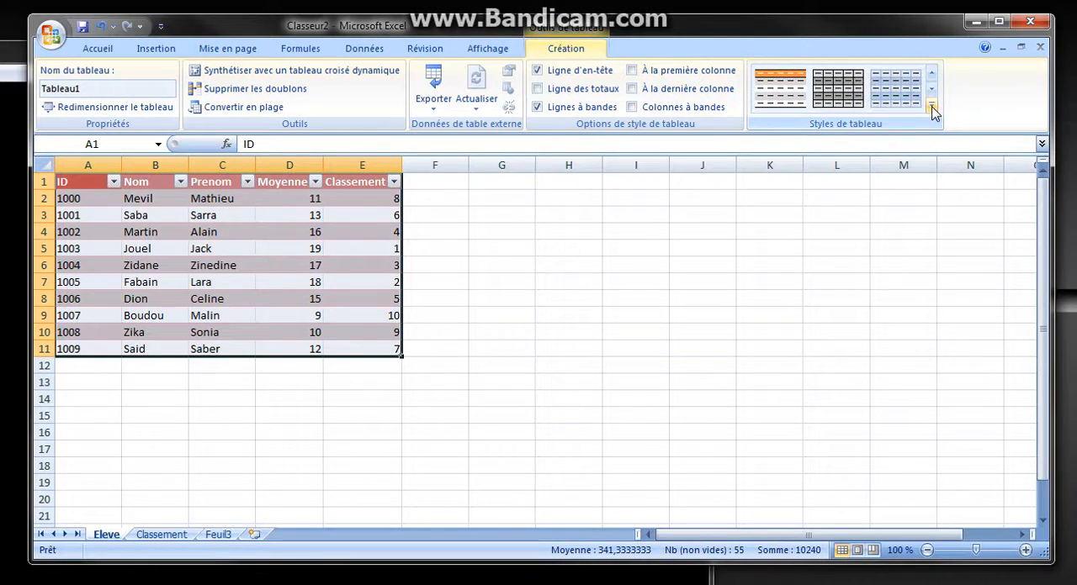
{"action": "left_click", "coordinate": [931, 105]}
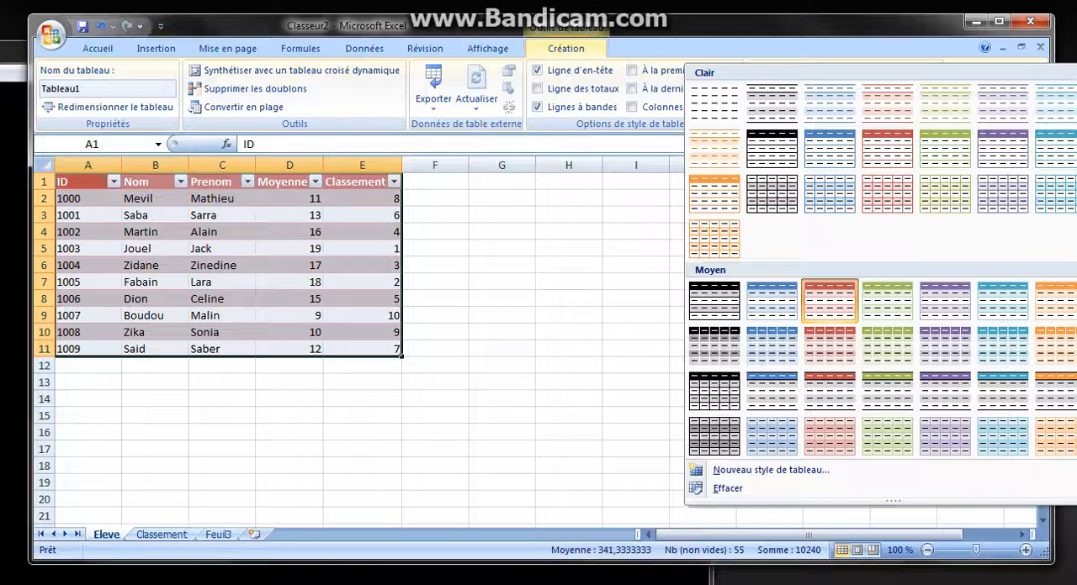
{"action": "key", "text": "alt+Tab"}
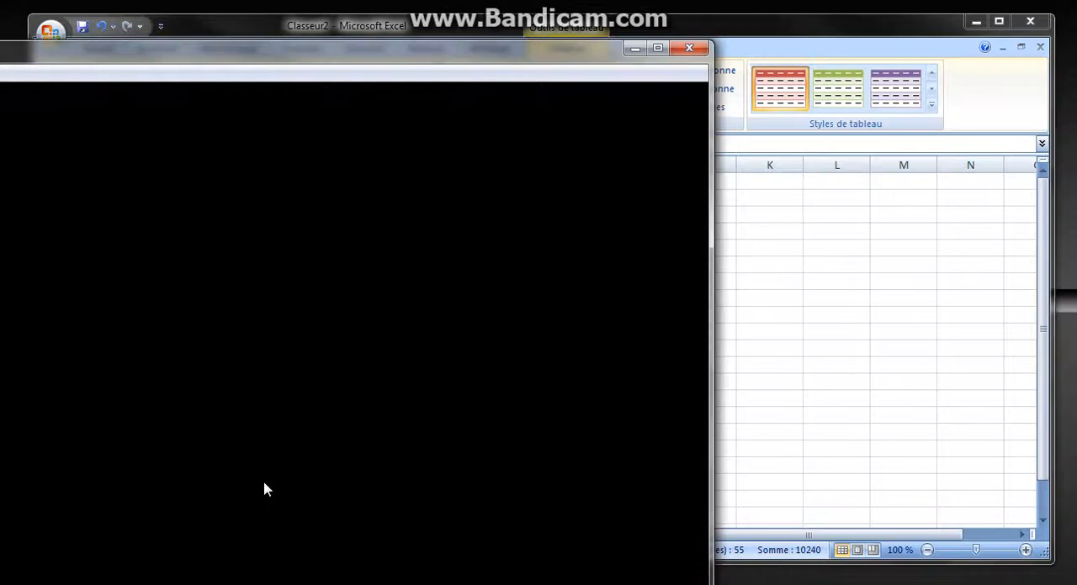